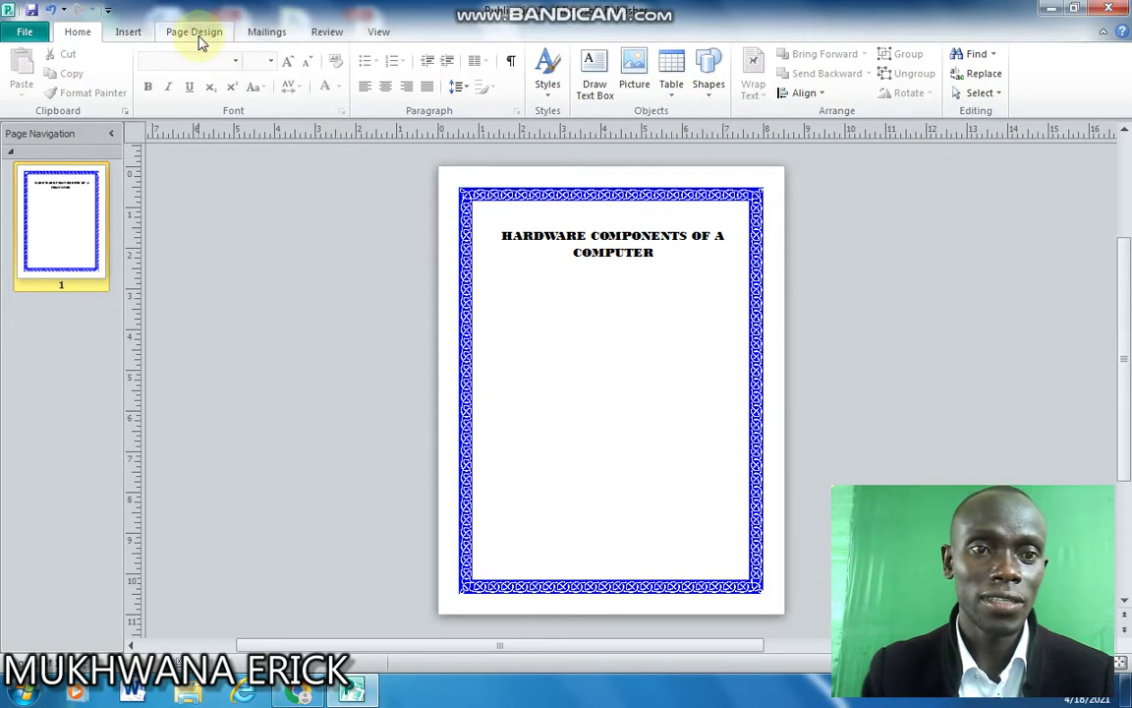
Step: Open the publication's master page for editing
click(198, 38)
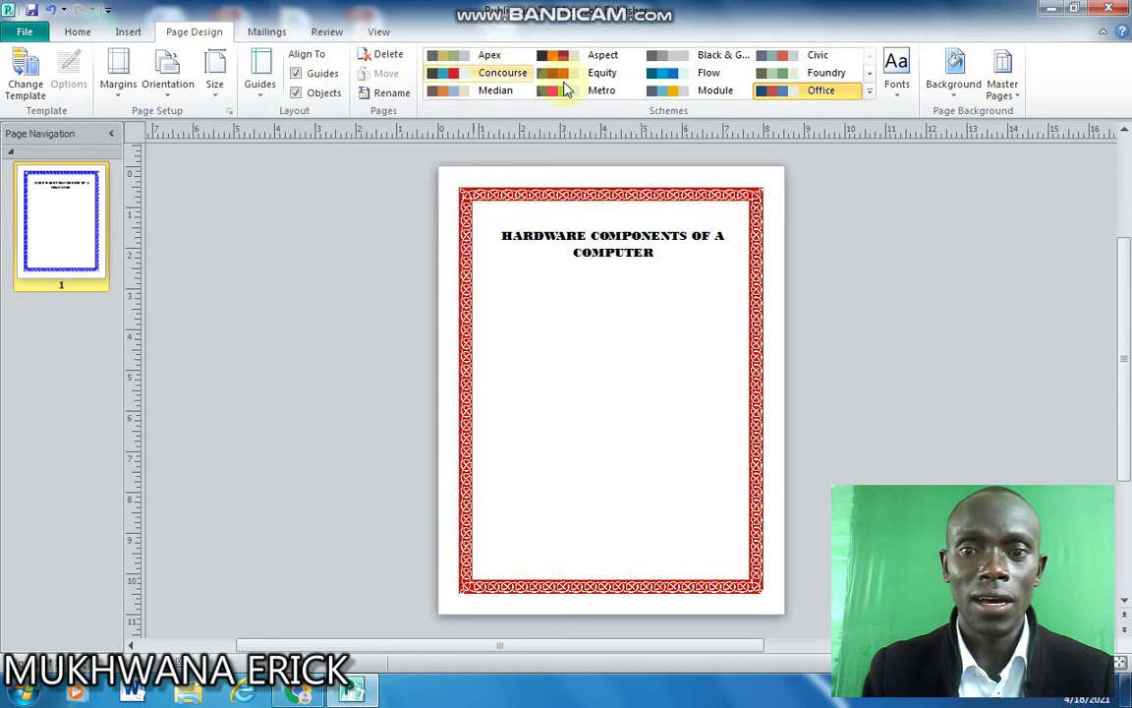
click(1015, 98)
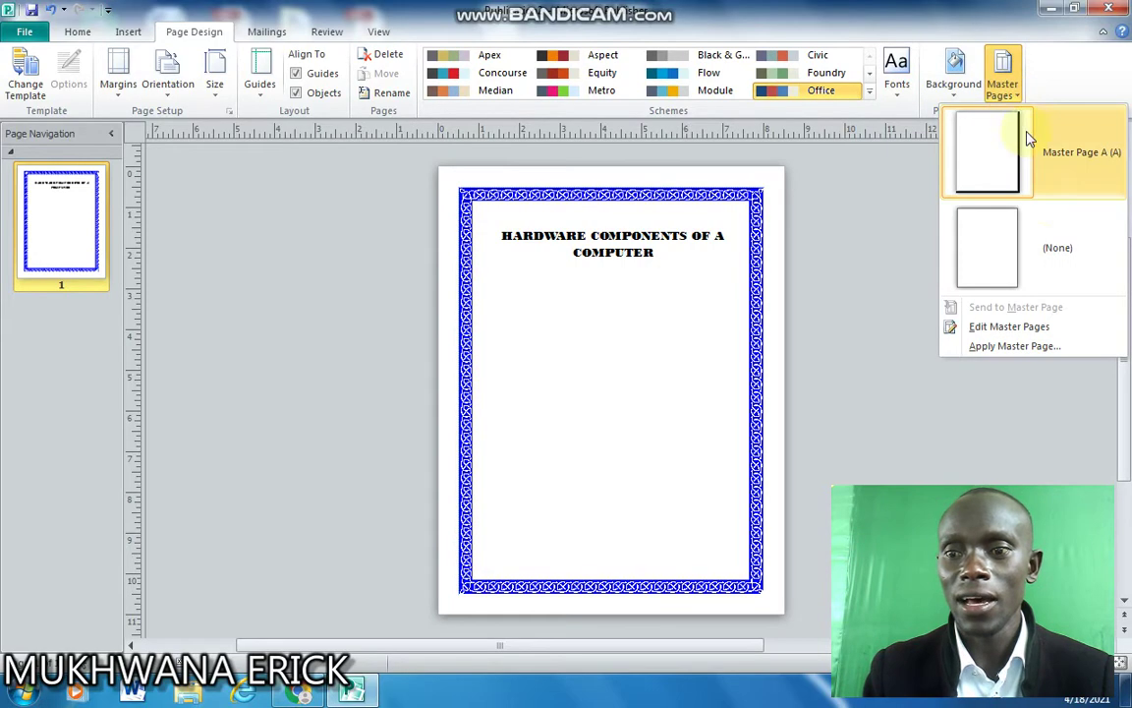
click(1028, 327)
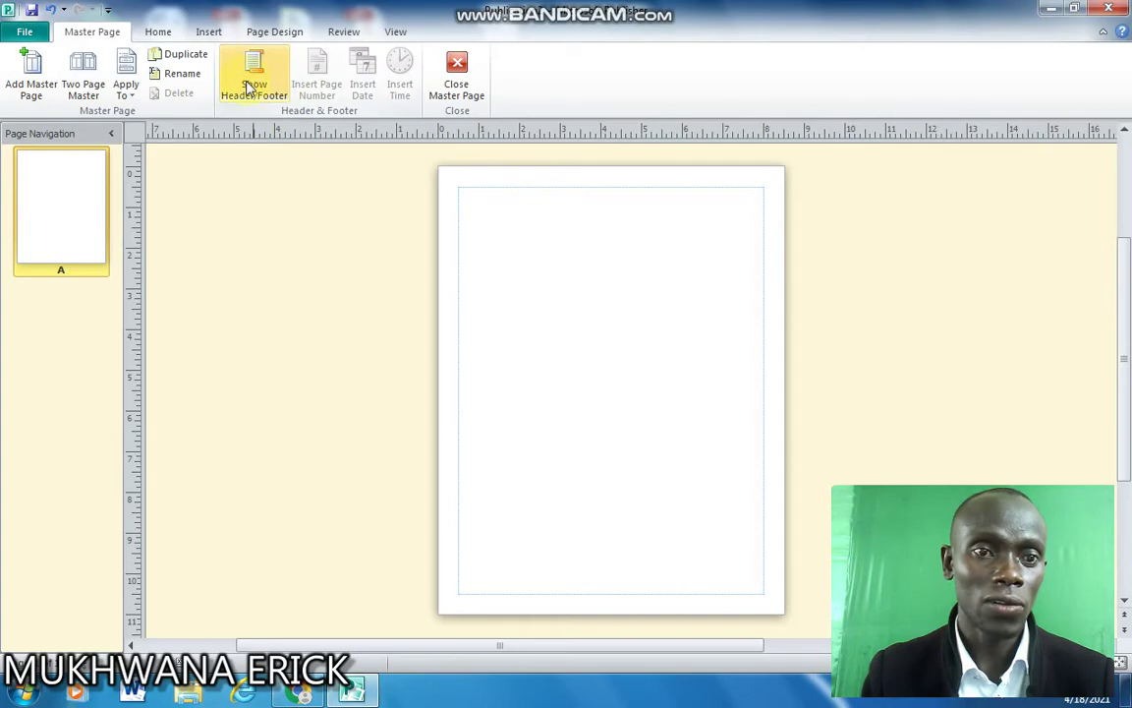
Step: Draw a text box about 6 inches wide across the upper part of the master page and enter "Confidential"
click(208, 33)
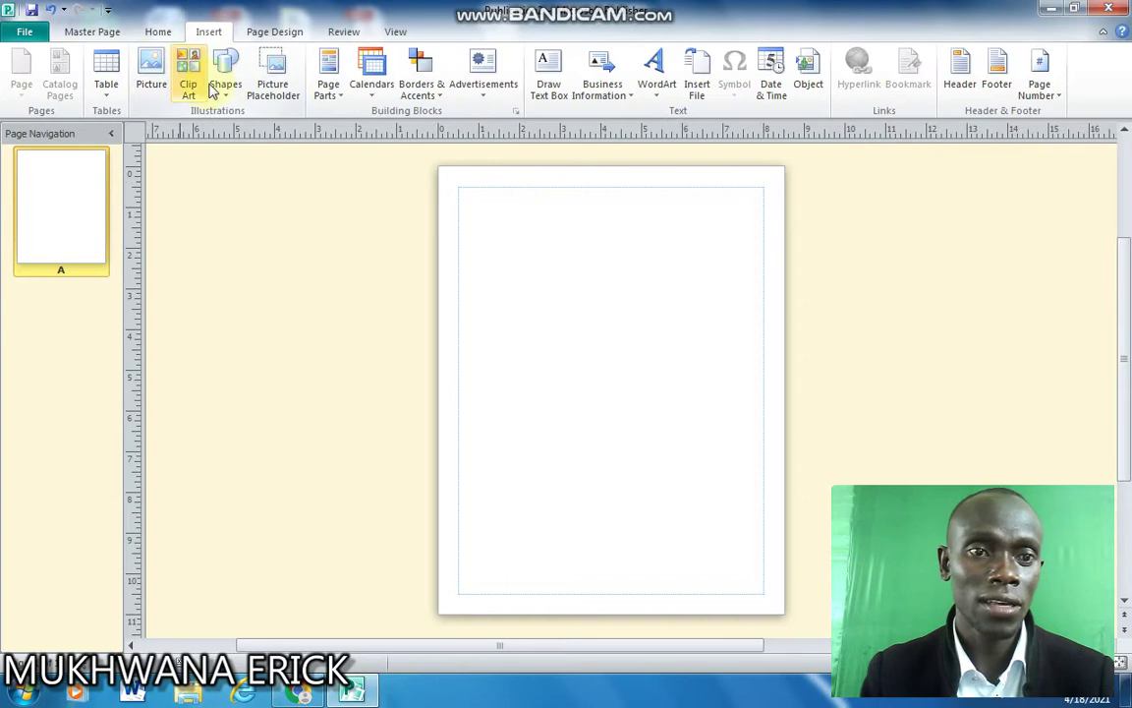
click(549, 72)
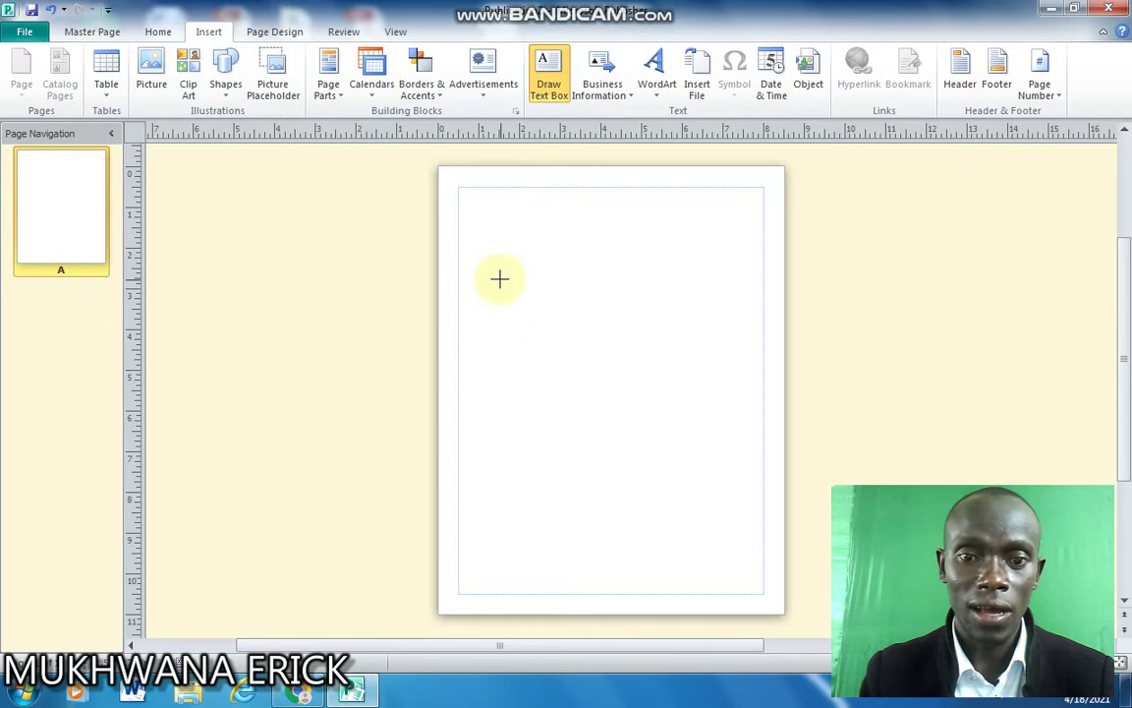
drag(499, 279, 736, 335)
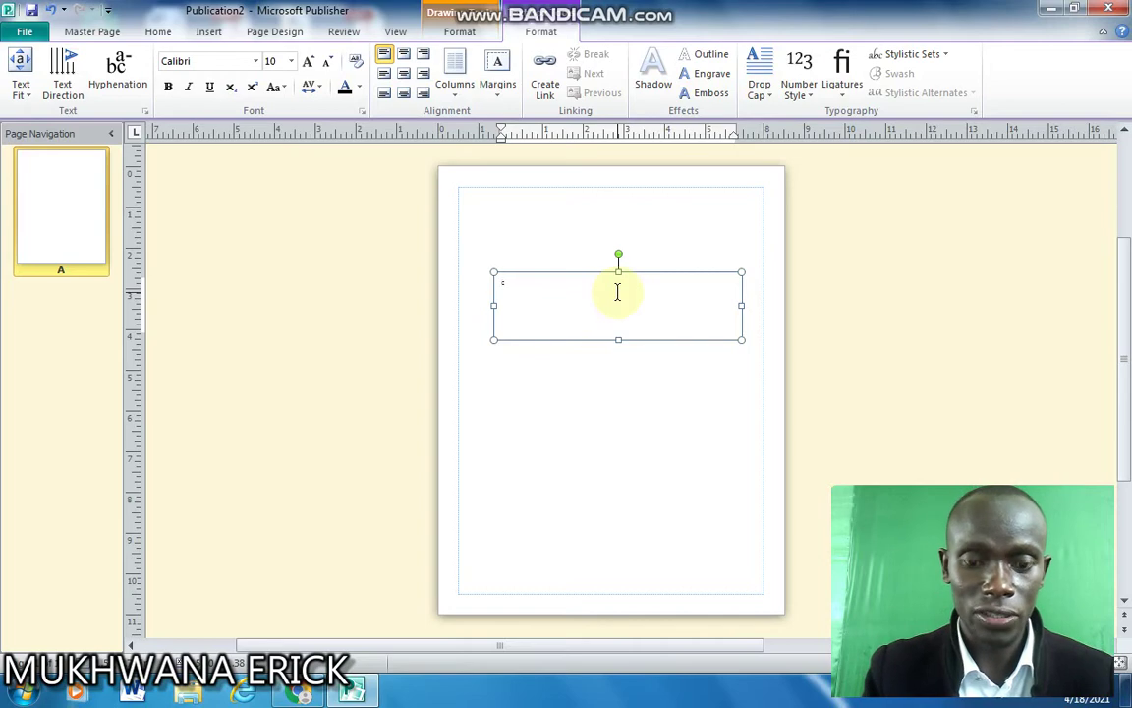
key(Tab)
text(Nonte)
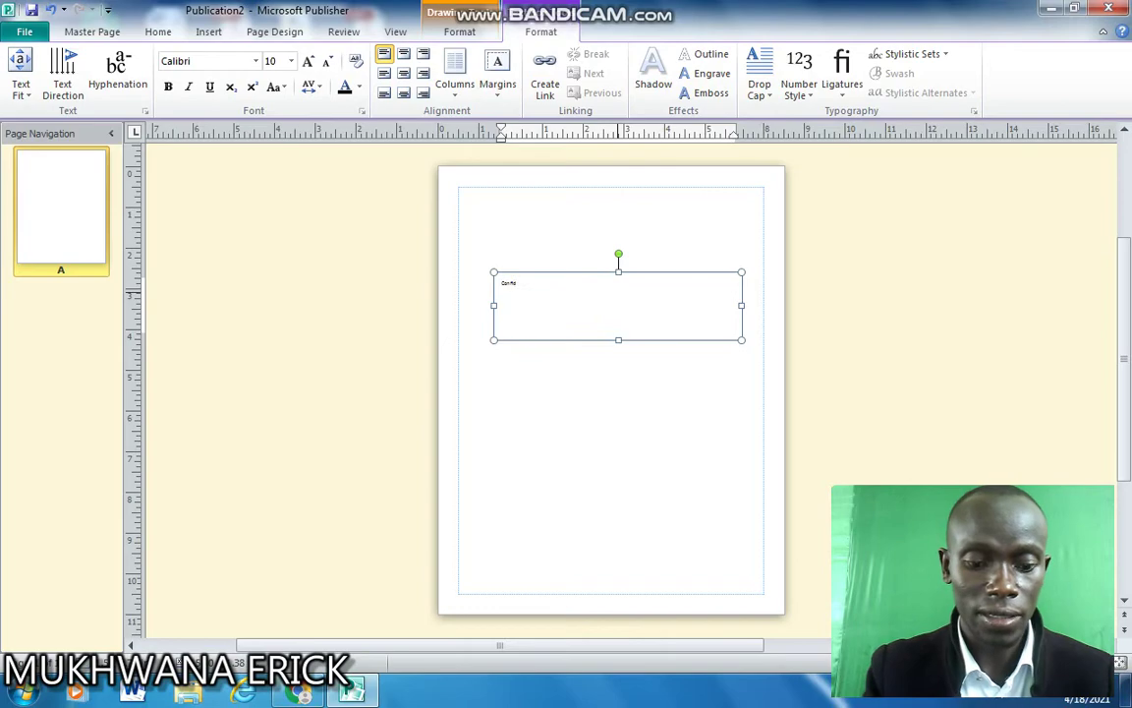
text(nts)
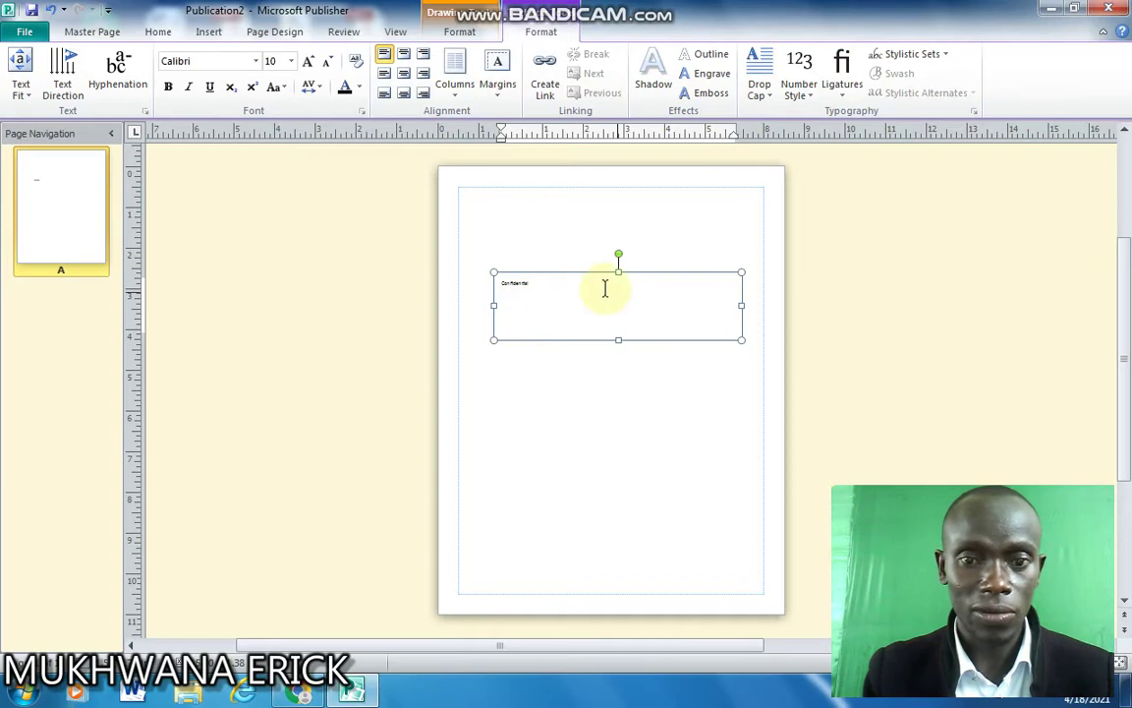
Step: Enlarge the "Confidential" text to 72 pt and centre it in its text box
drag(558, 284, 501, 283)
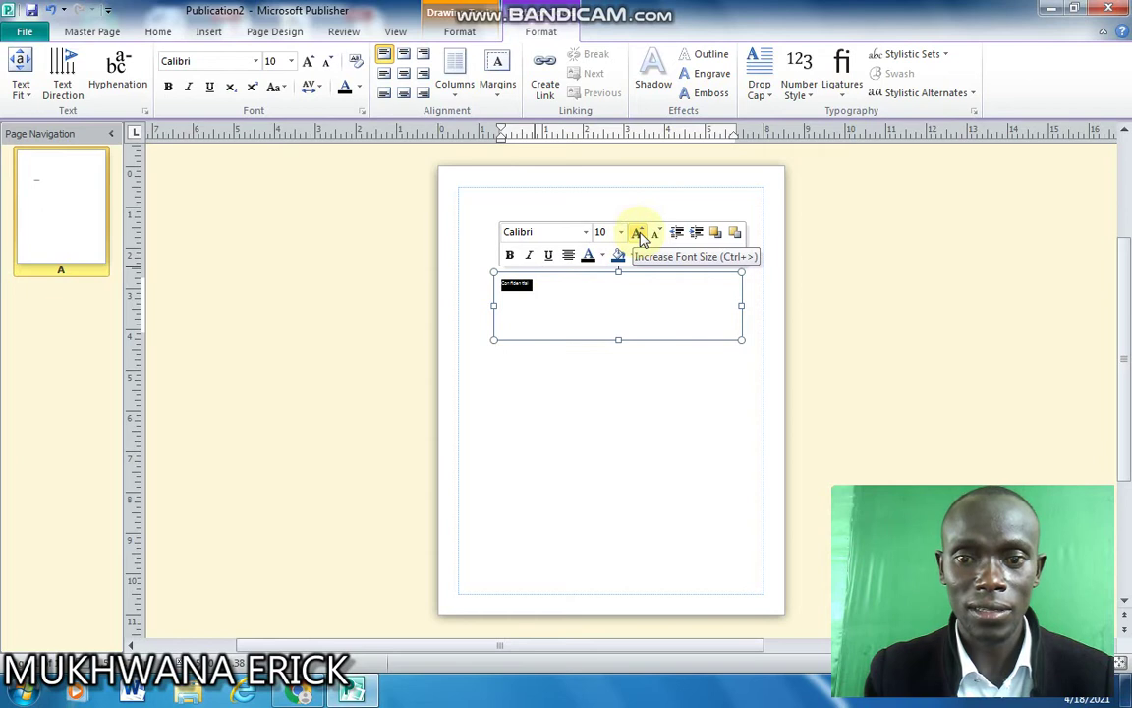
click(638, 236)
click(638, 236)
click(639, 236)
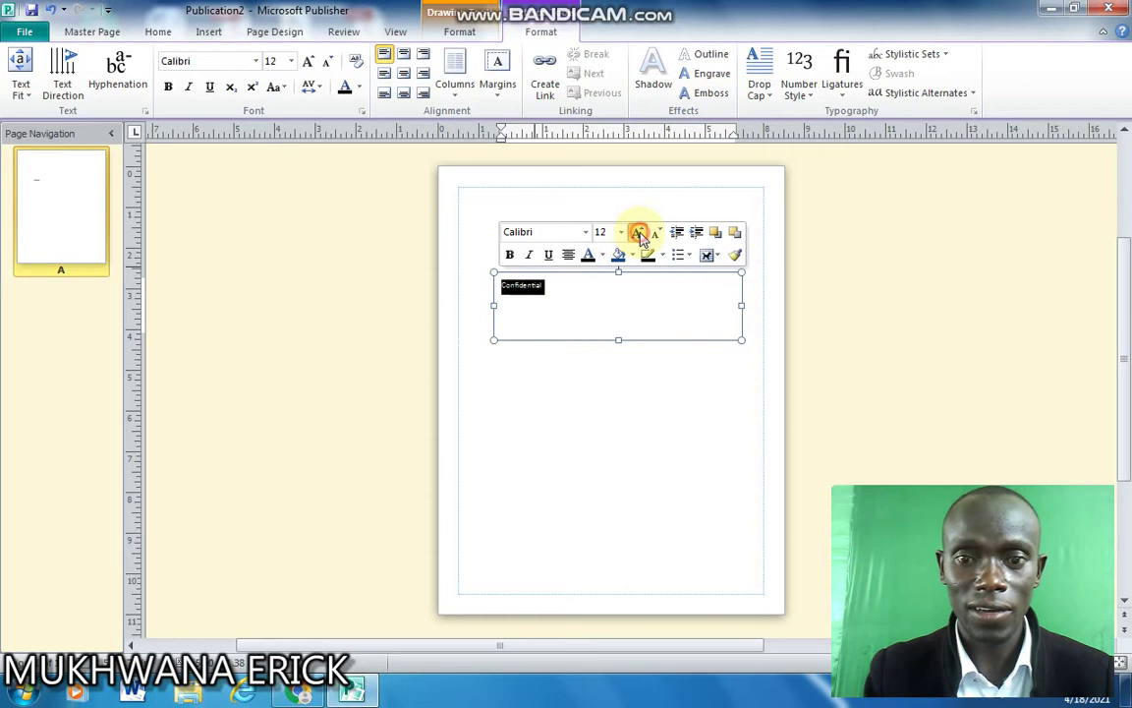
click(639, 236)
click(639, 236)
click(639, 236)
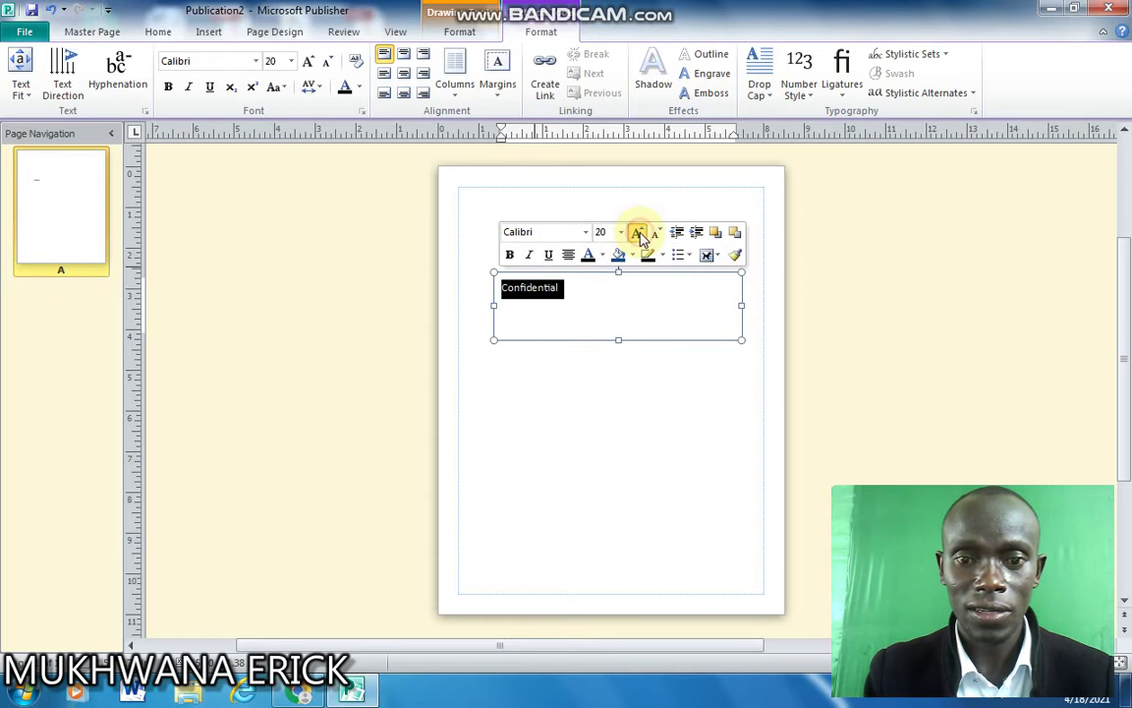
click(639, 236)
click(639, 236)
click(639, 236)
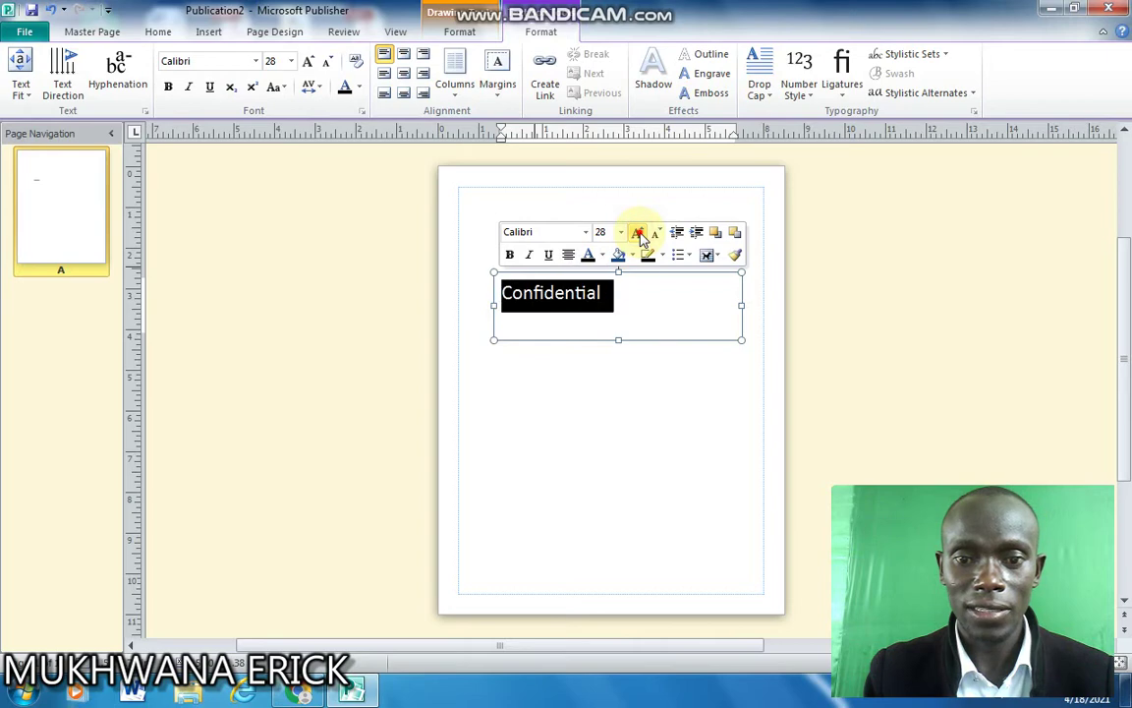
click(638, 236)
click(638, 236)
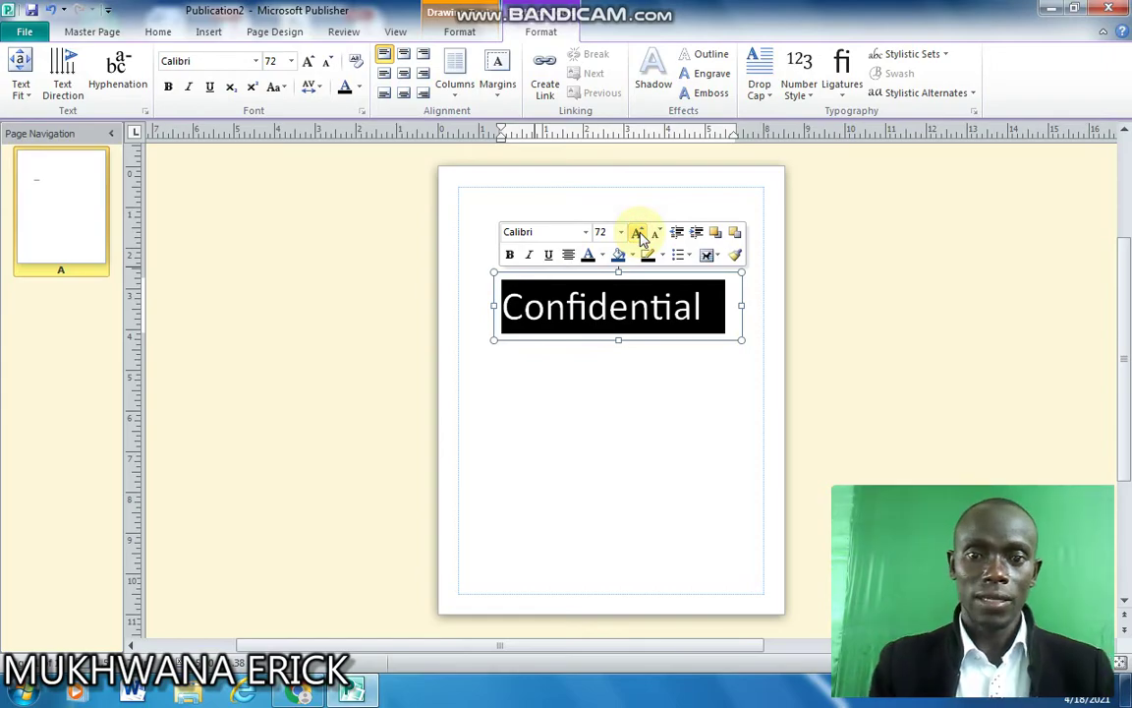
click(570, 257)
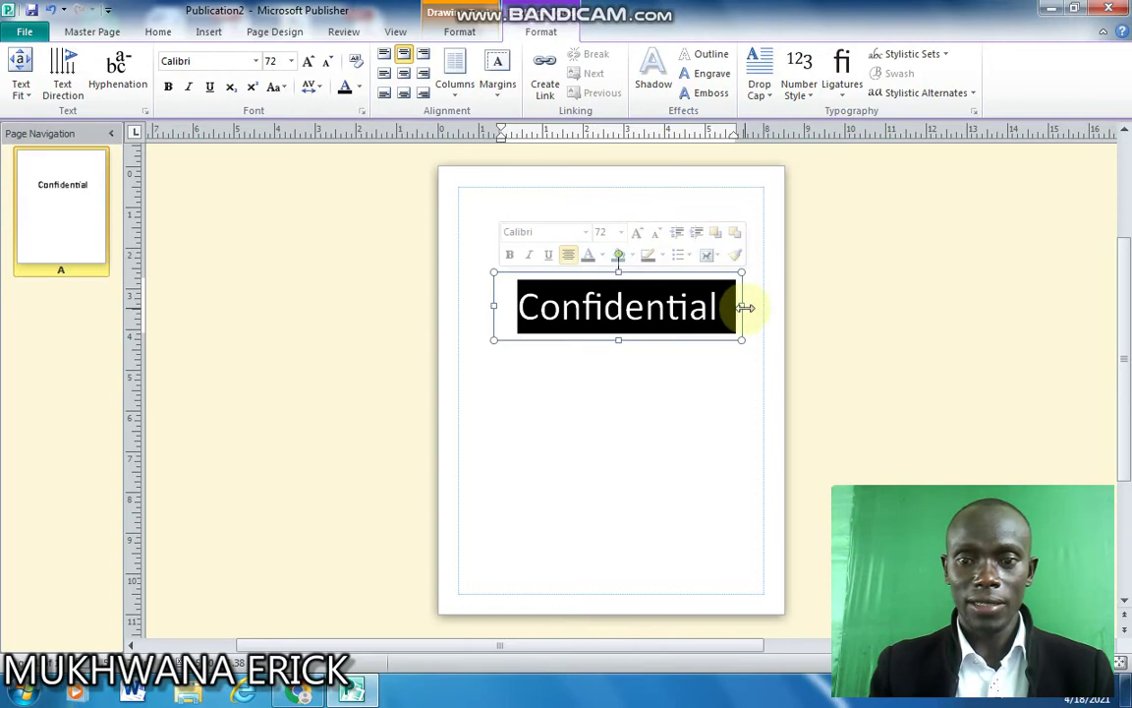
Step: Rotate the "Confidential" text box counterclockwise so it rises diagonally, and widen it to span almost the full page width
drag(742, 306, 759, 305)
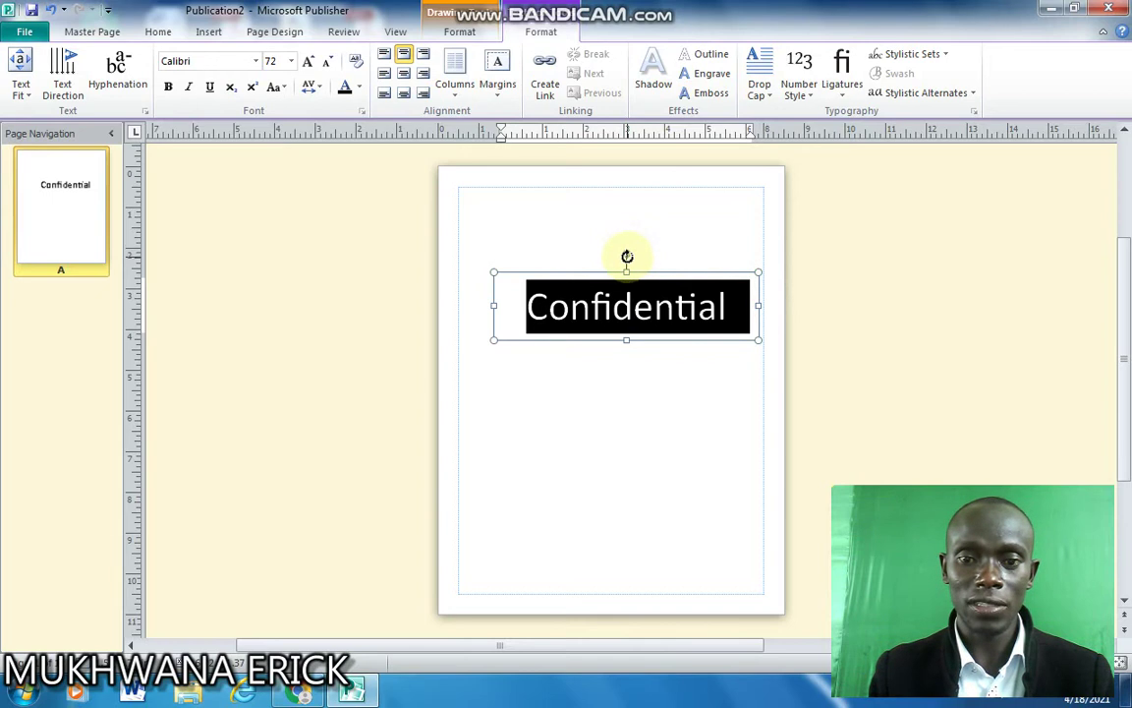
drag(627, 256, 603, 270)
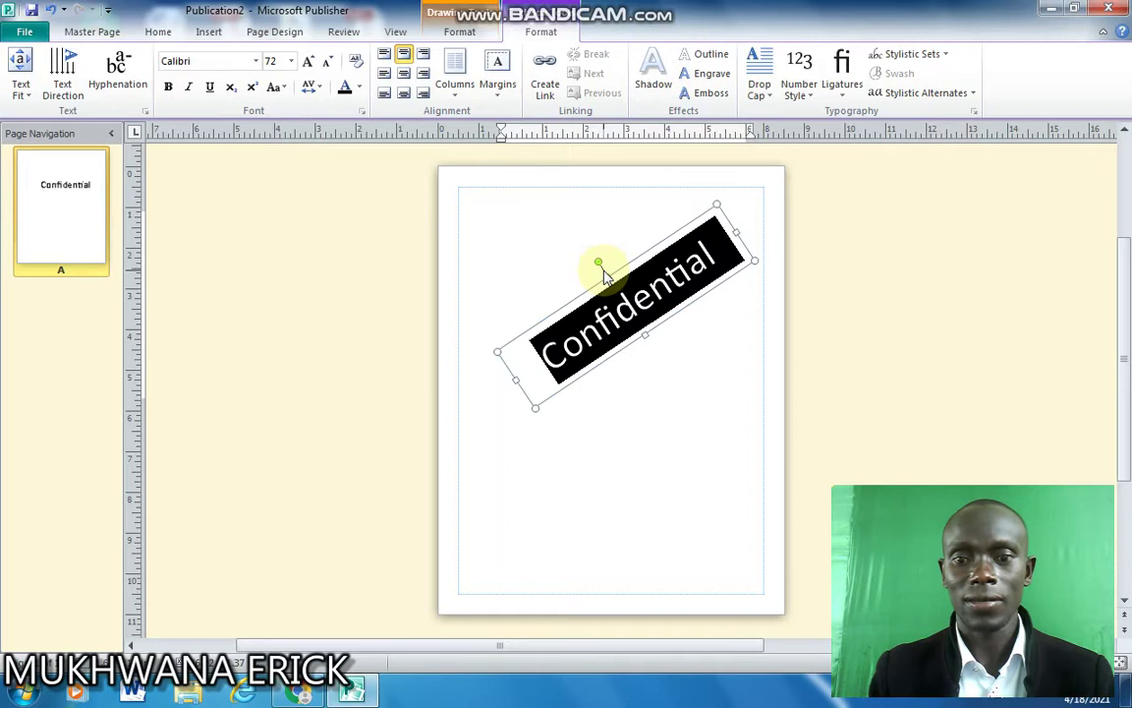
drag(518, 380, 475, 429)
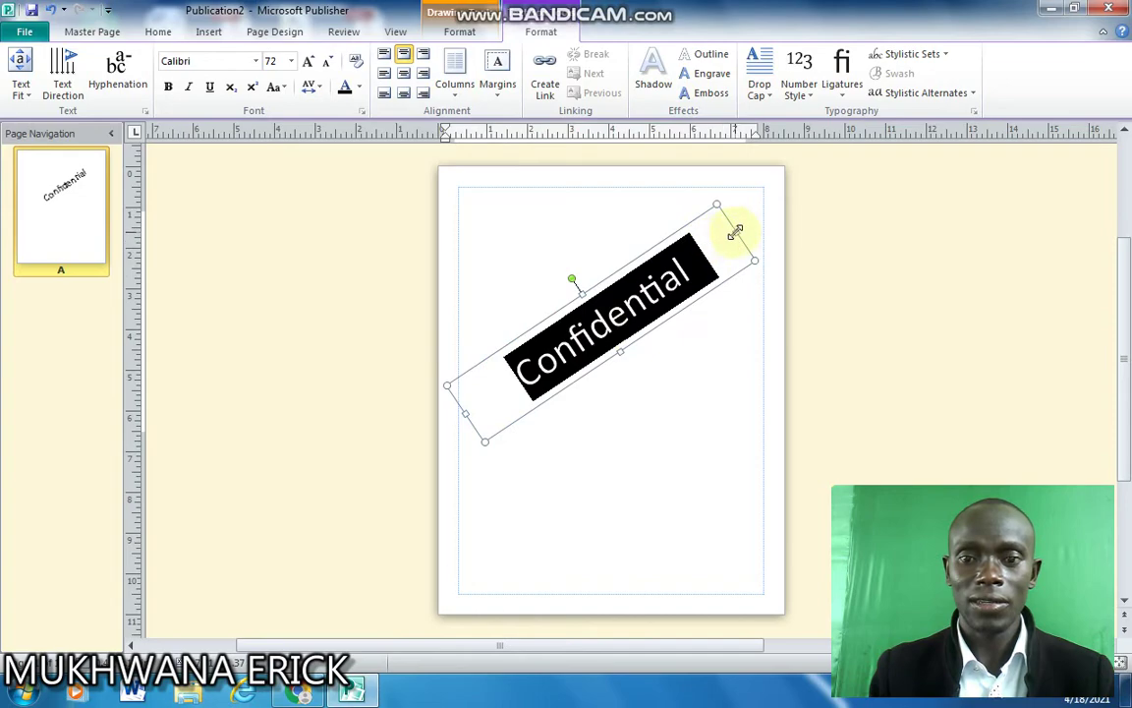
mouse_move(731, 234)
mouse_down()
mouse_move(751, 222)
mouse_move(745, 230)
mouse_up()
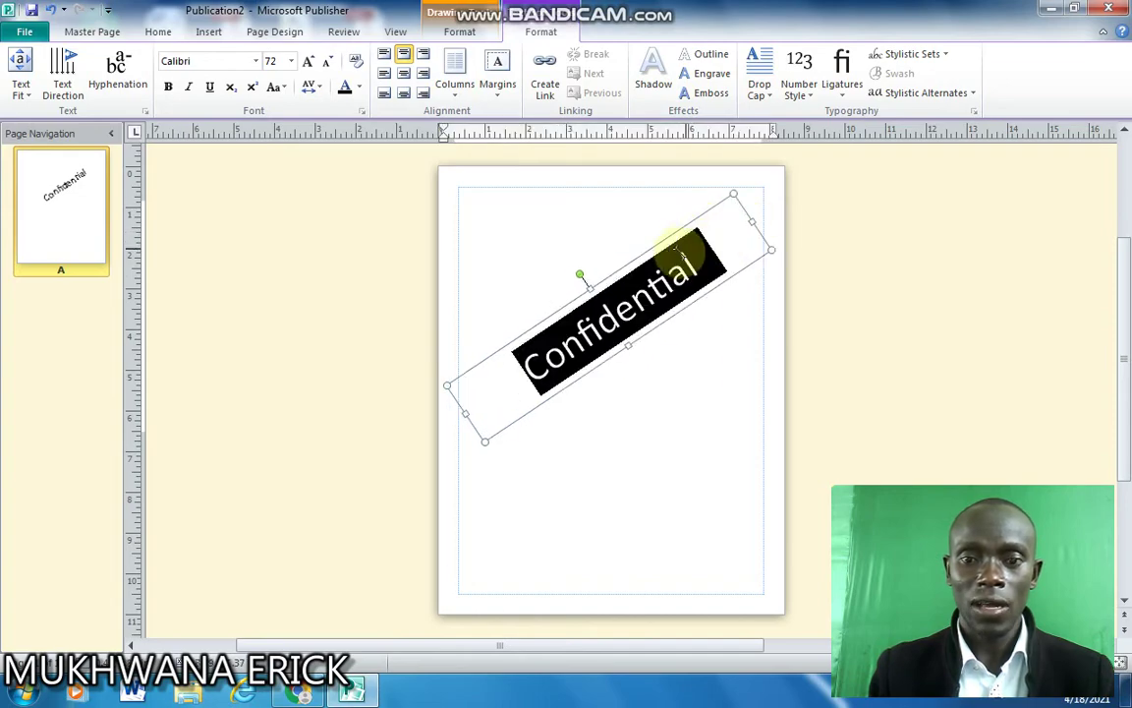
Step: Move the diagonal "Confidential" text box straight down to the middle of the master page
click(629, 267)
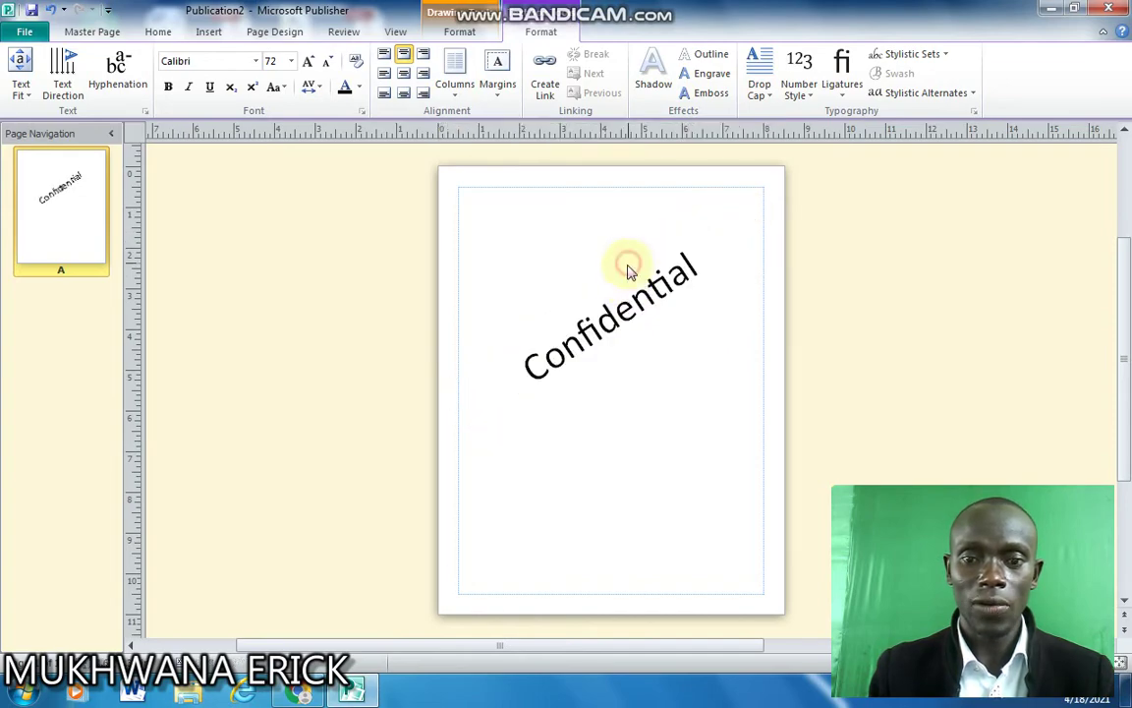
click(629, 295)
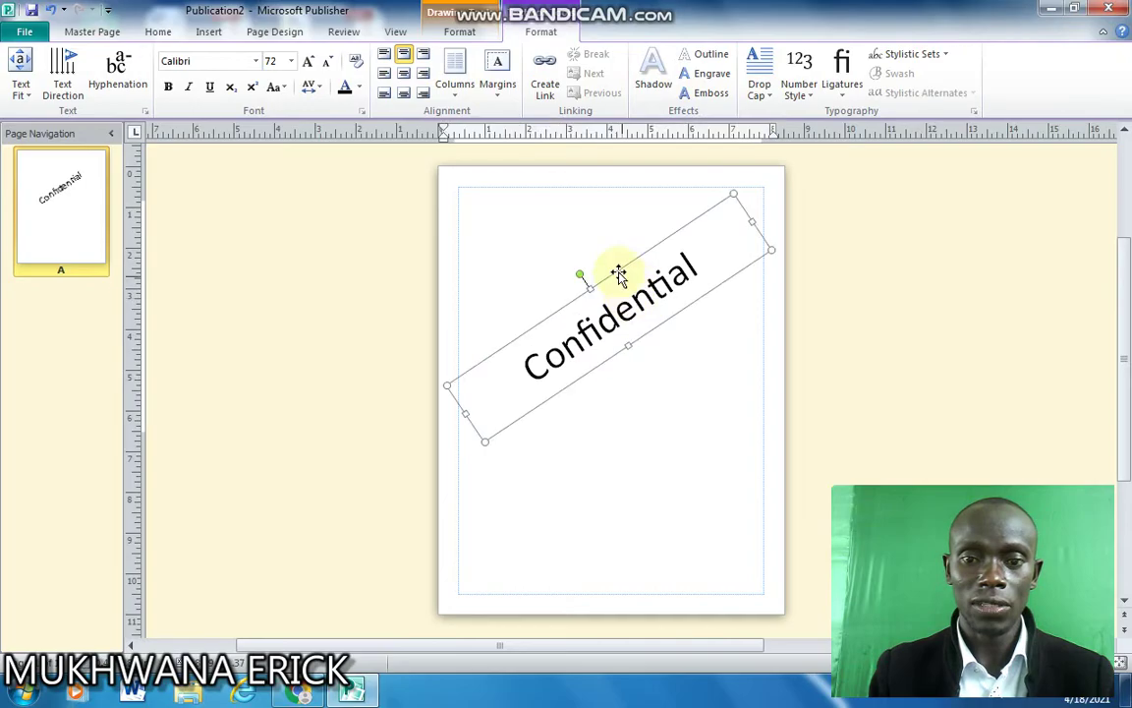
drag(619, 265, 619, 339)
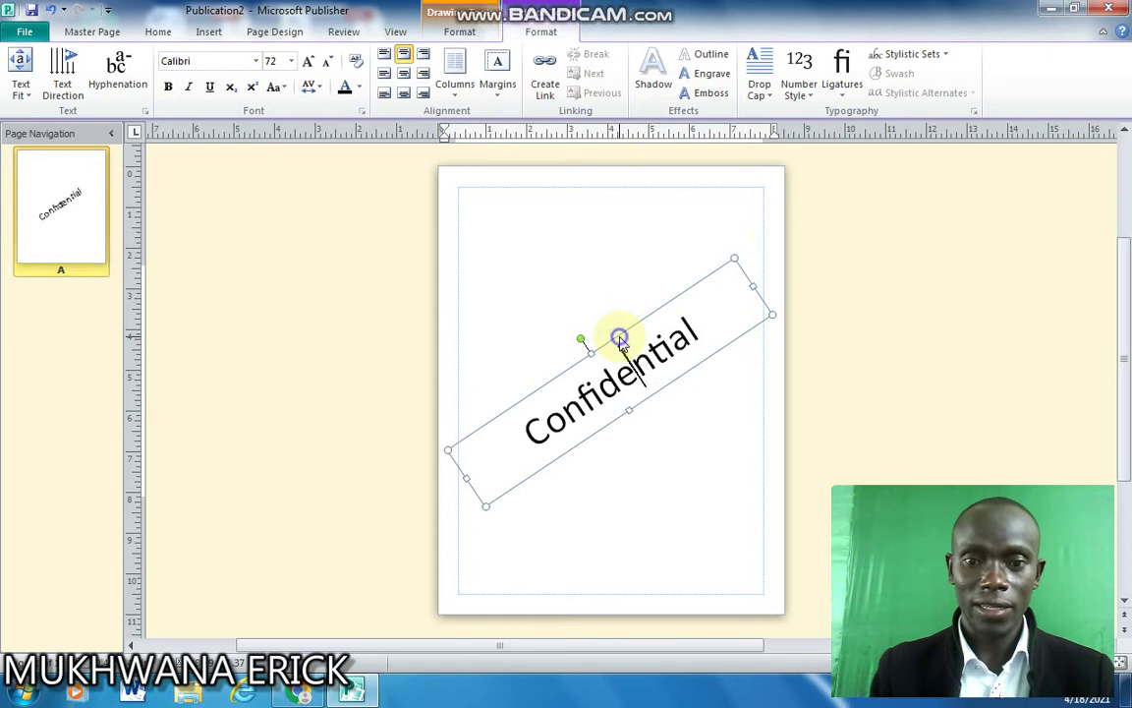
Step: Choose Hyperlink (Blue) as the fill colour in the format settings of the "Confidential" text box
right_click(619, 339)
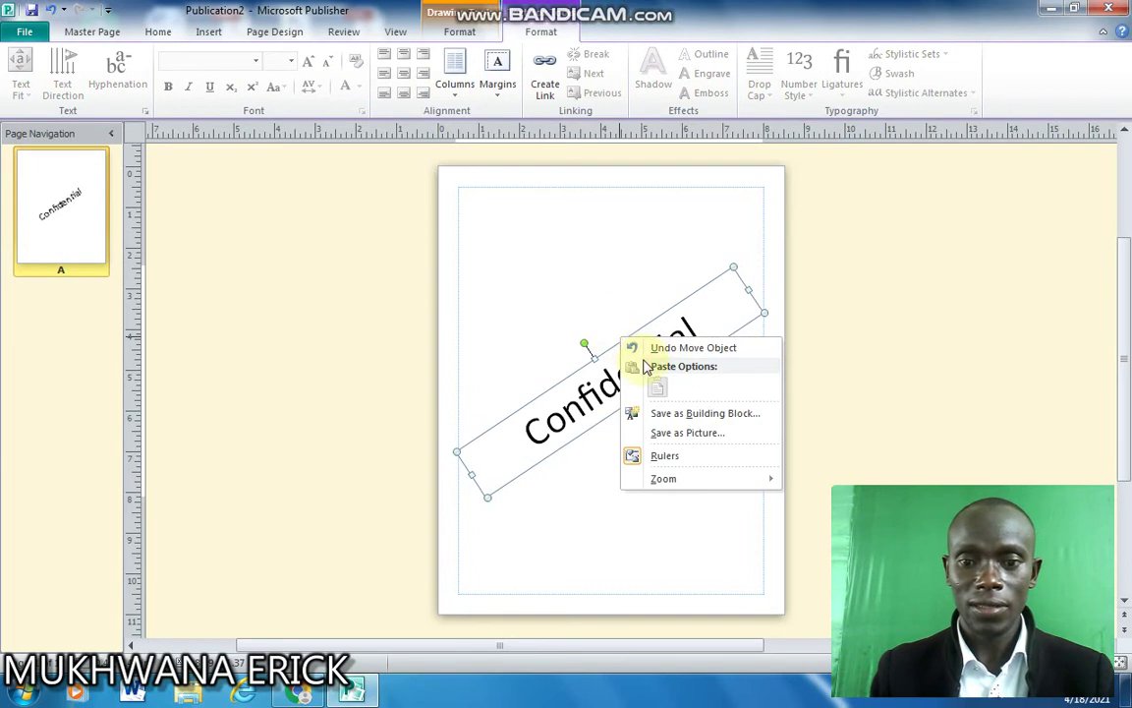
click(647, 324)
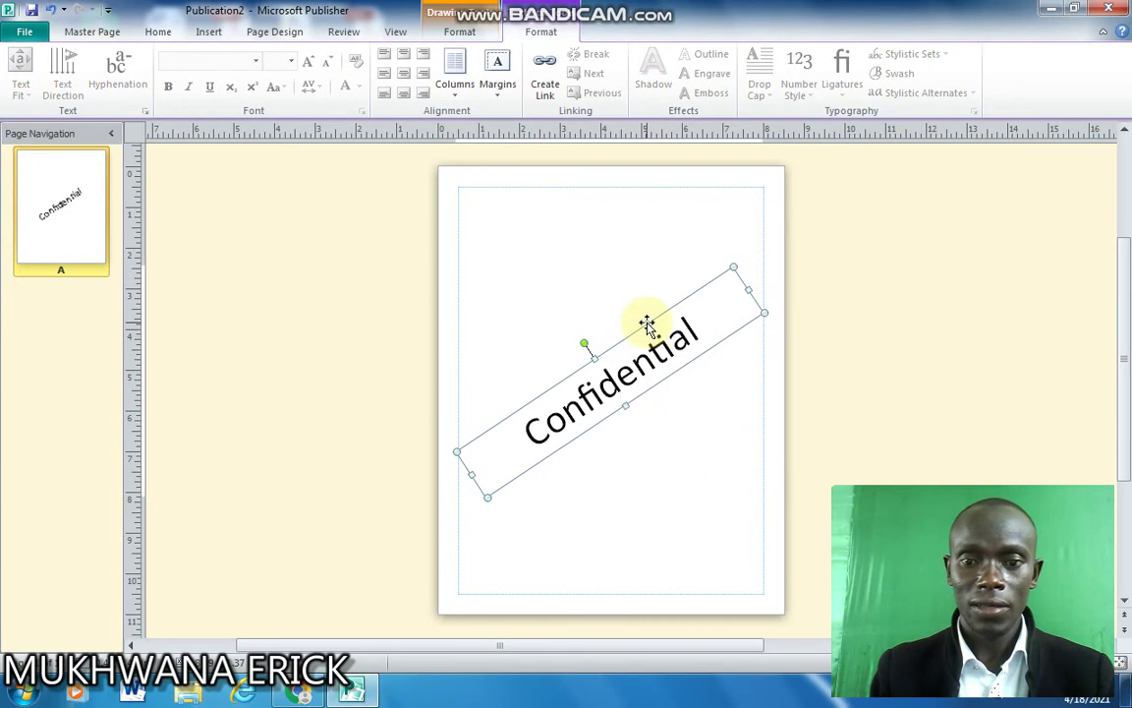
drag(698, 321, 538, 423)
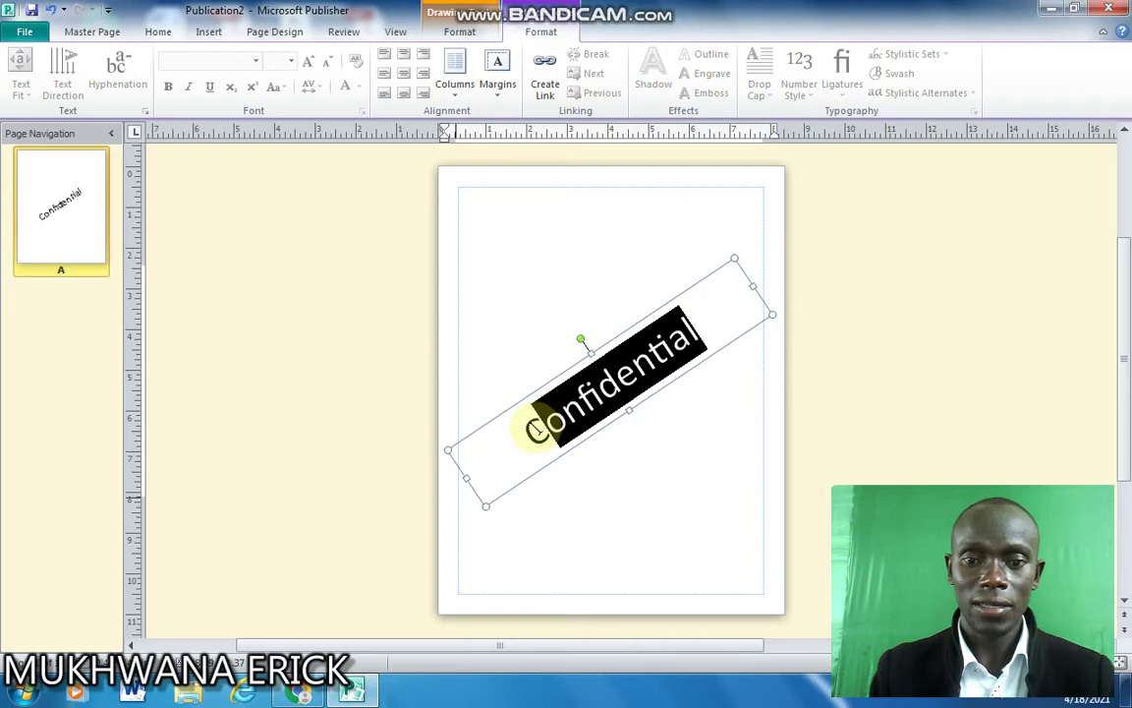
drag(538, 429, 526, 430)
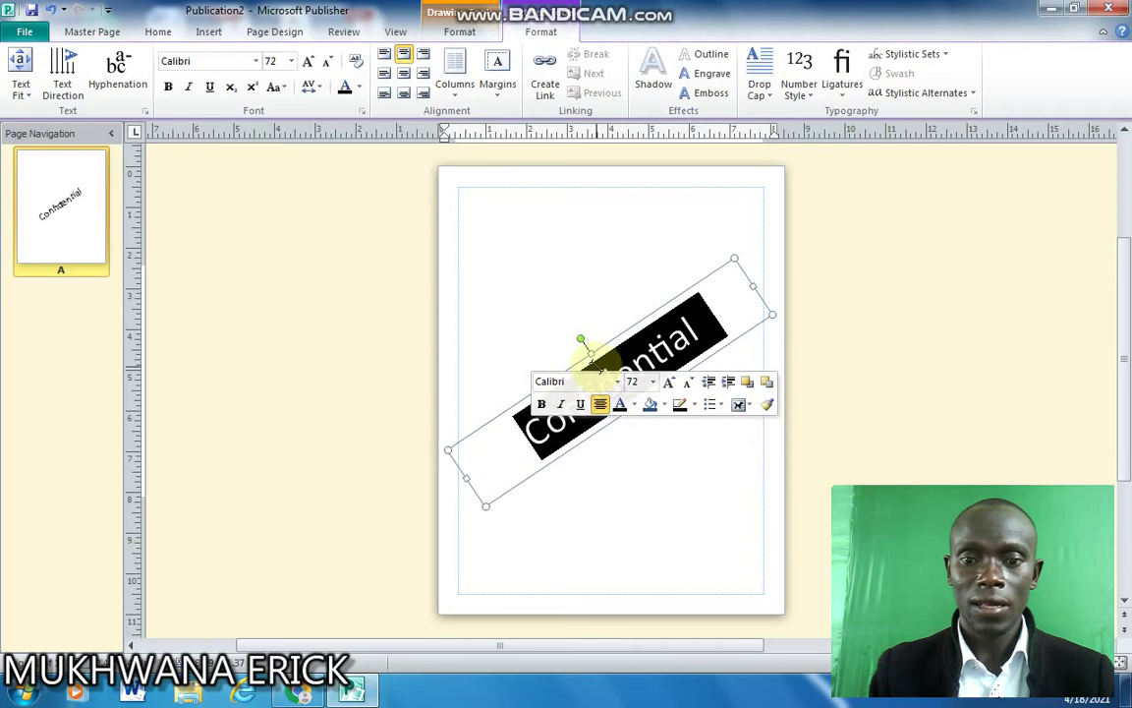
click(634, 332)
right_click(635, 333)
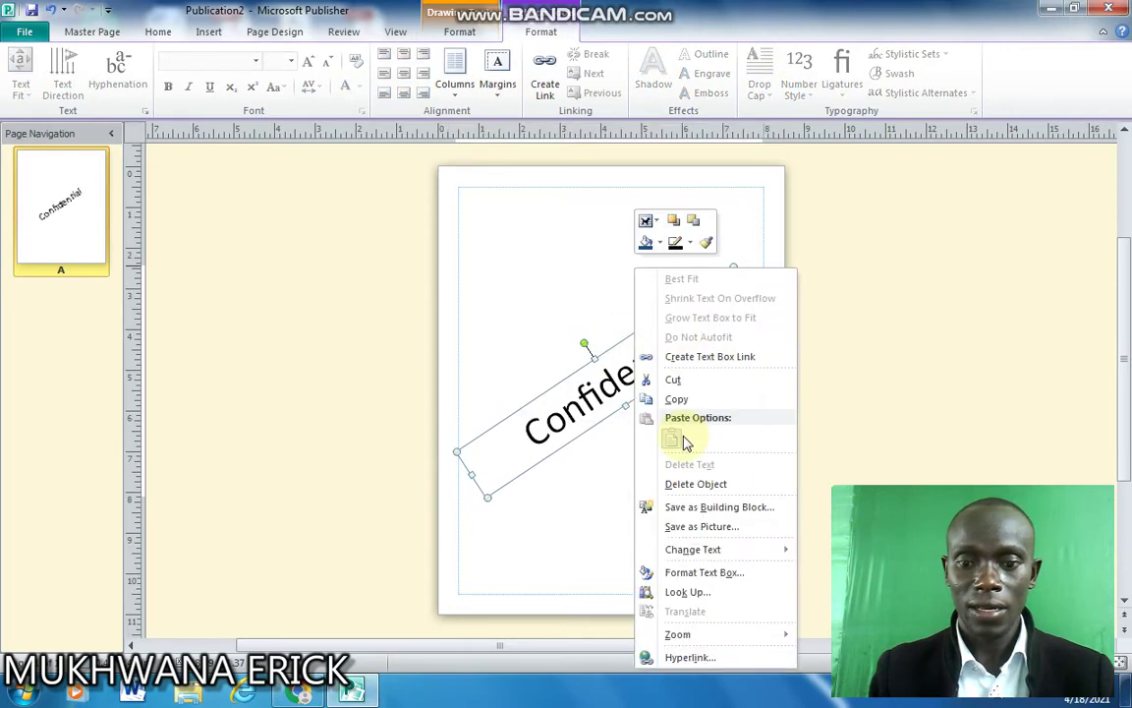
click(705, 572)
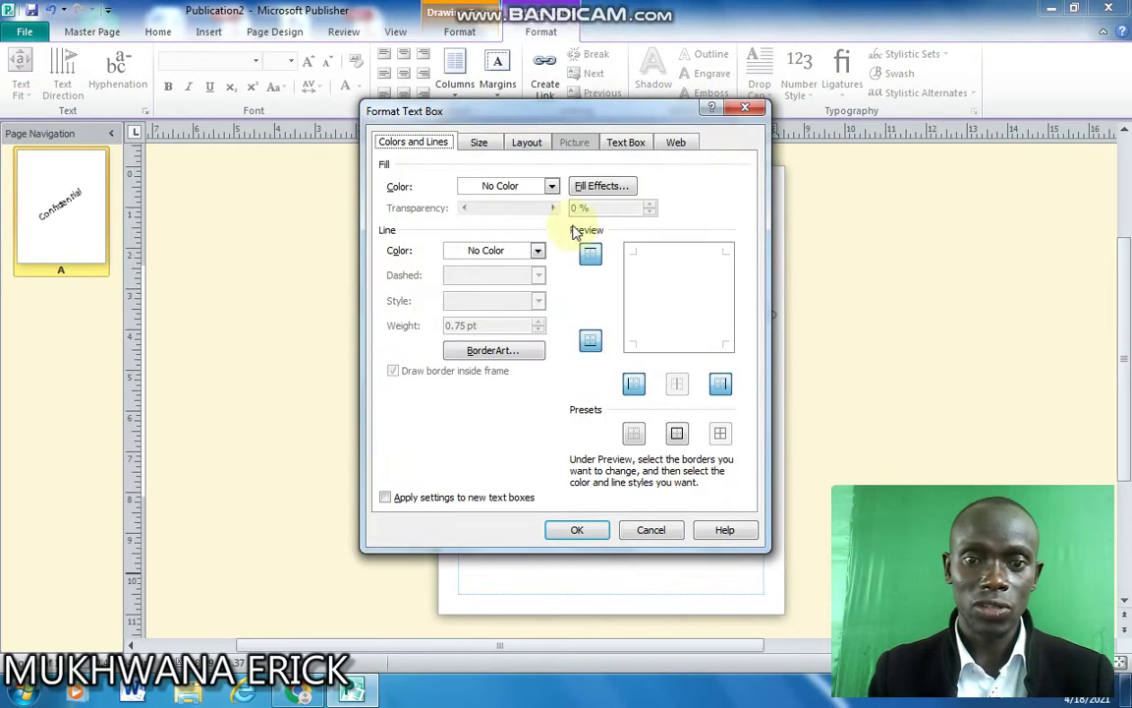
click(552, 188)
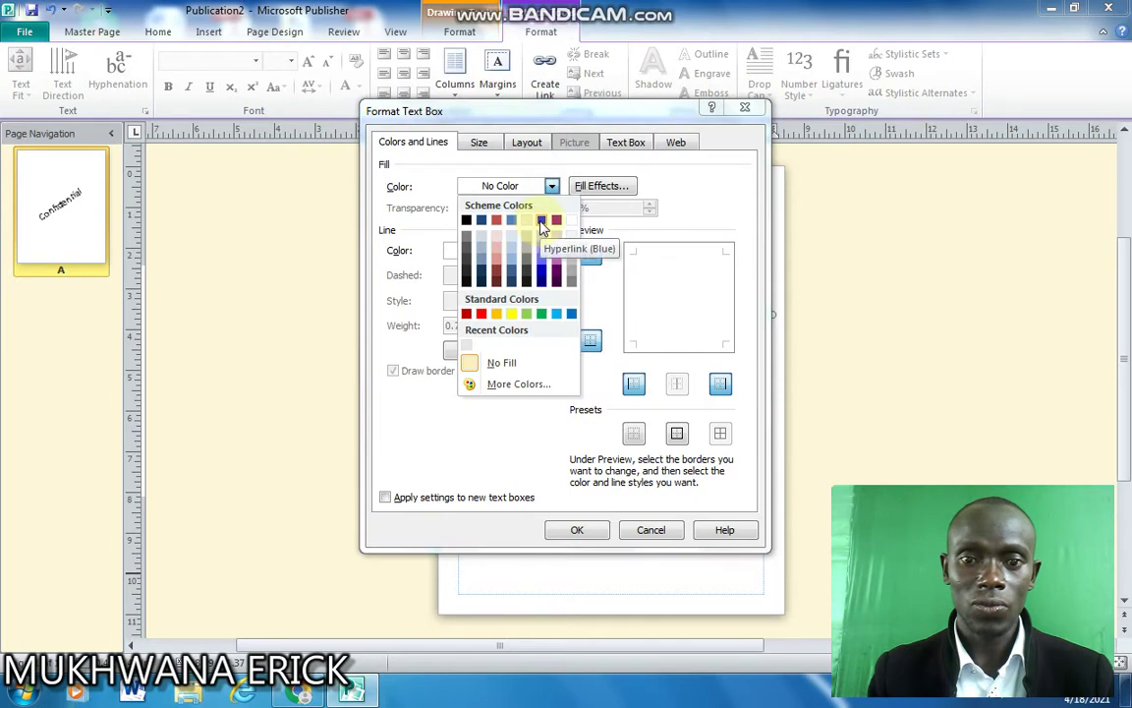
click(541, 221)
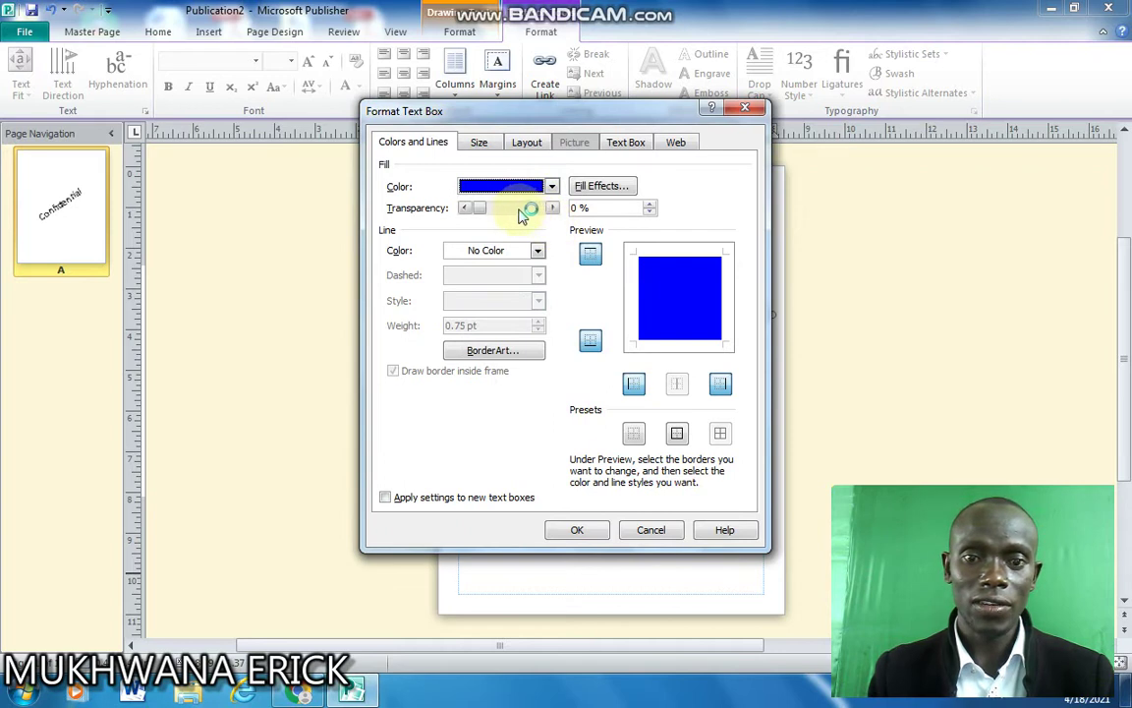
Step: Set the text box's fill transparency to 95% and apply the formatting
click(488, 210)
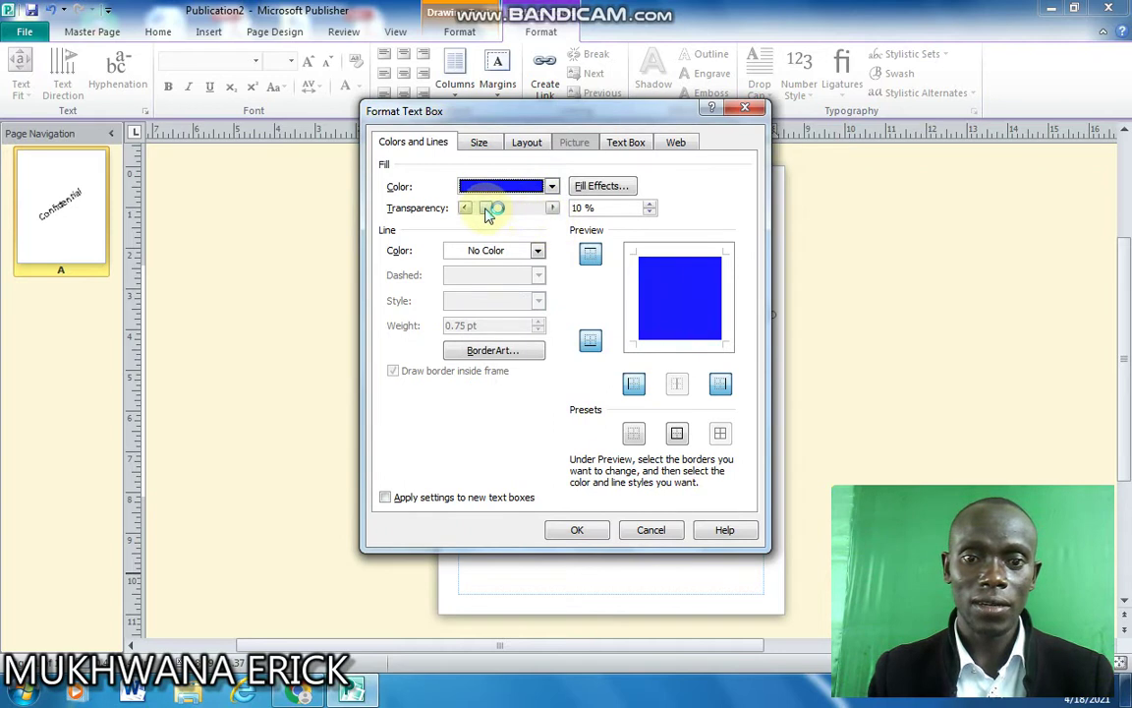
drag(492, 214, 533, 215)
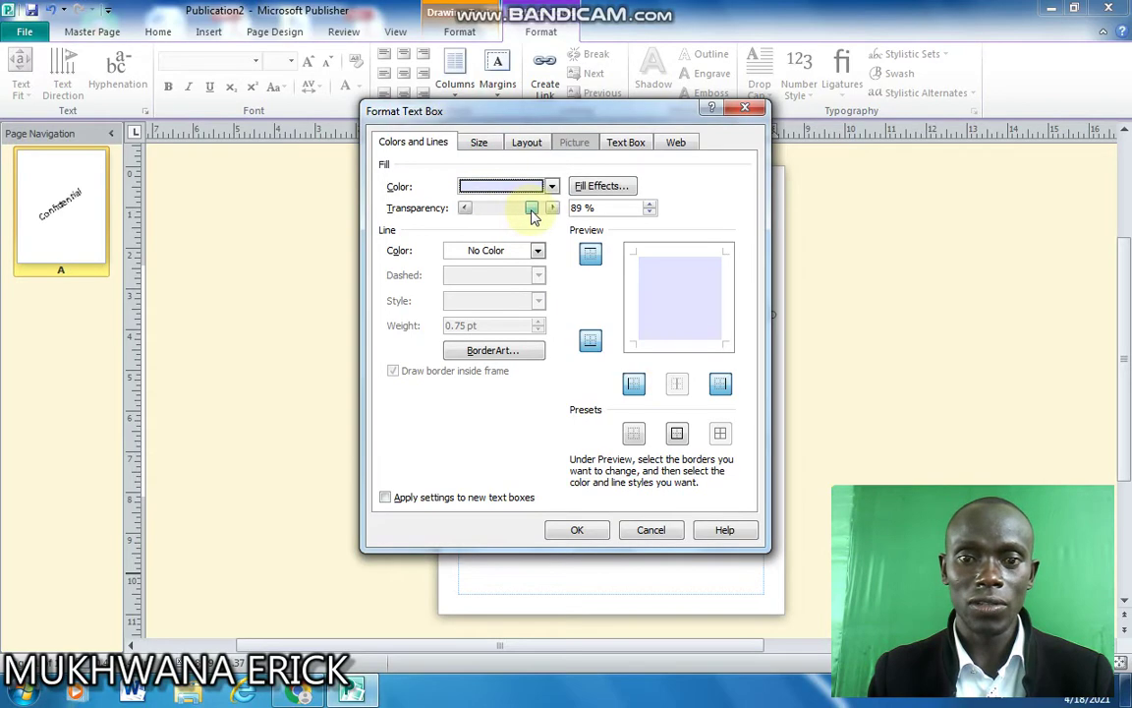
click(582, 209)
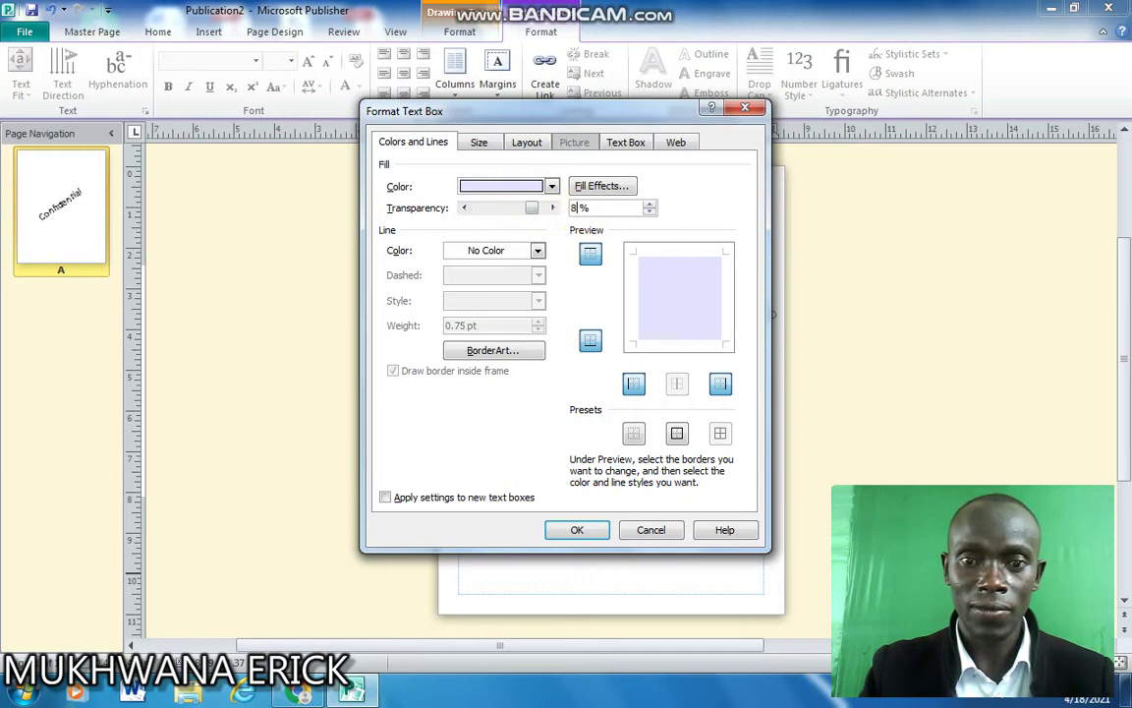
key(BackSpace)
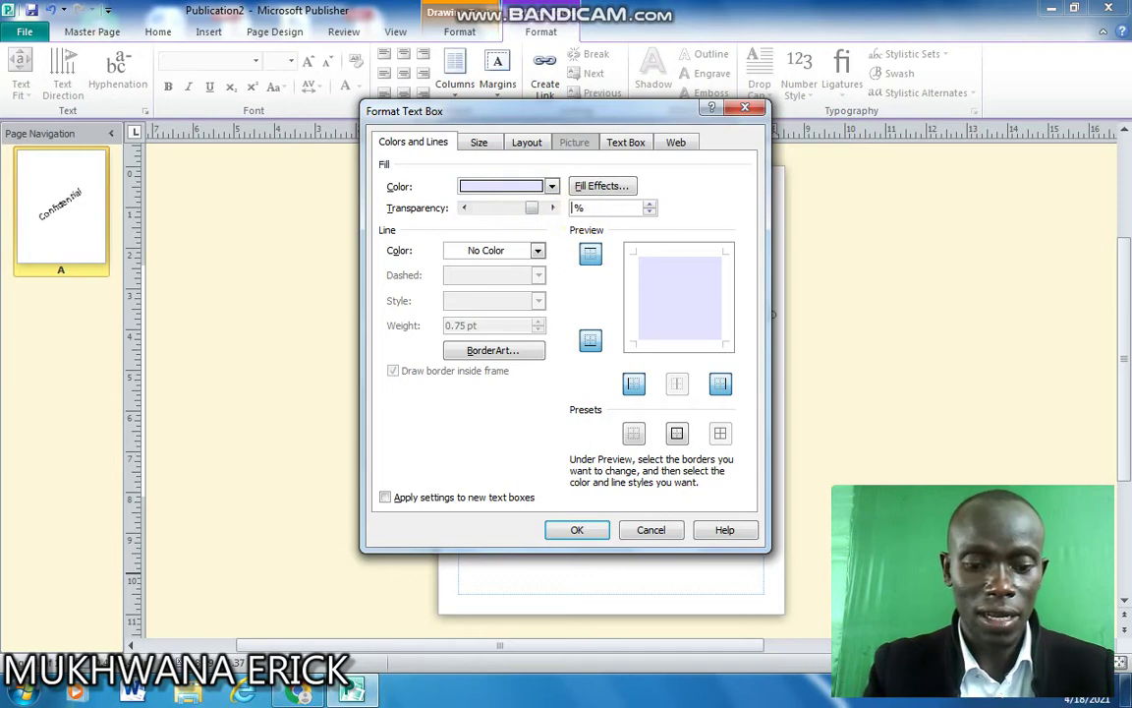
text(95)
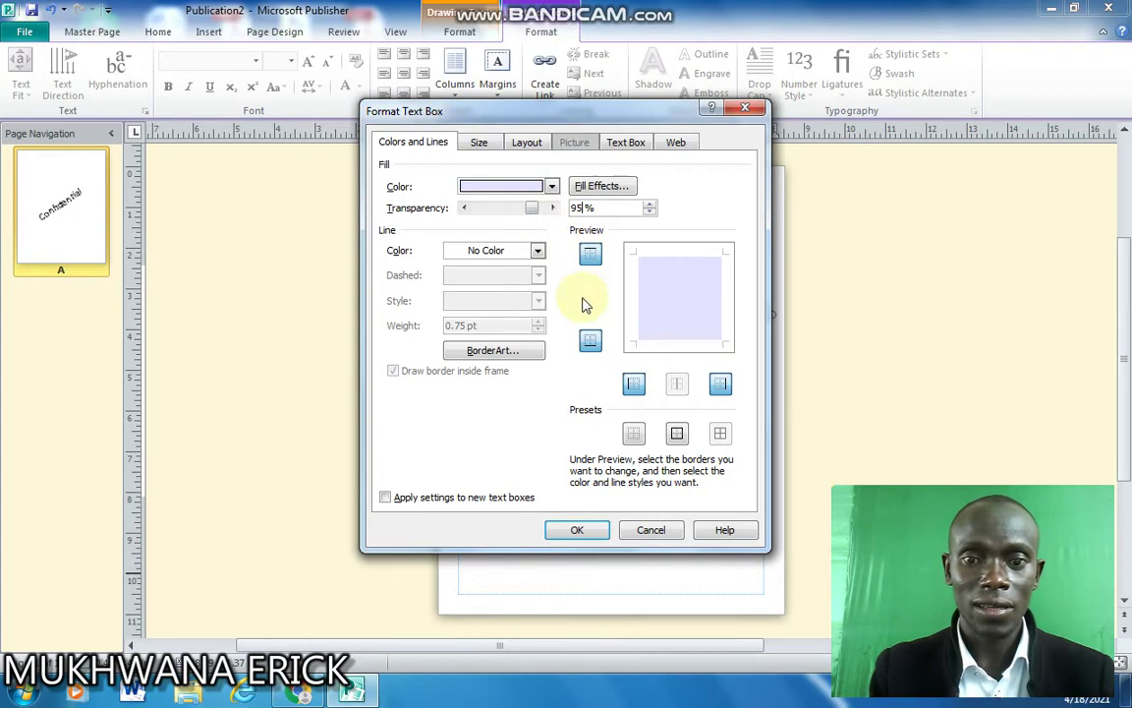
click(578, 529)
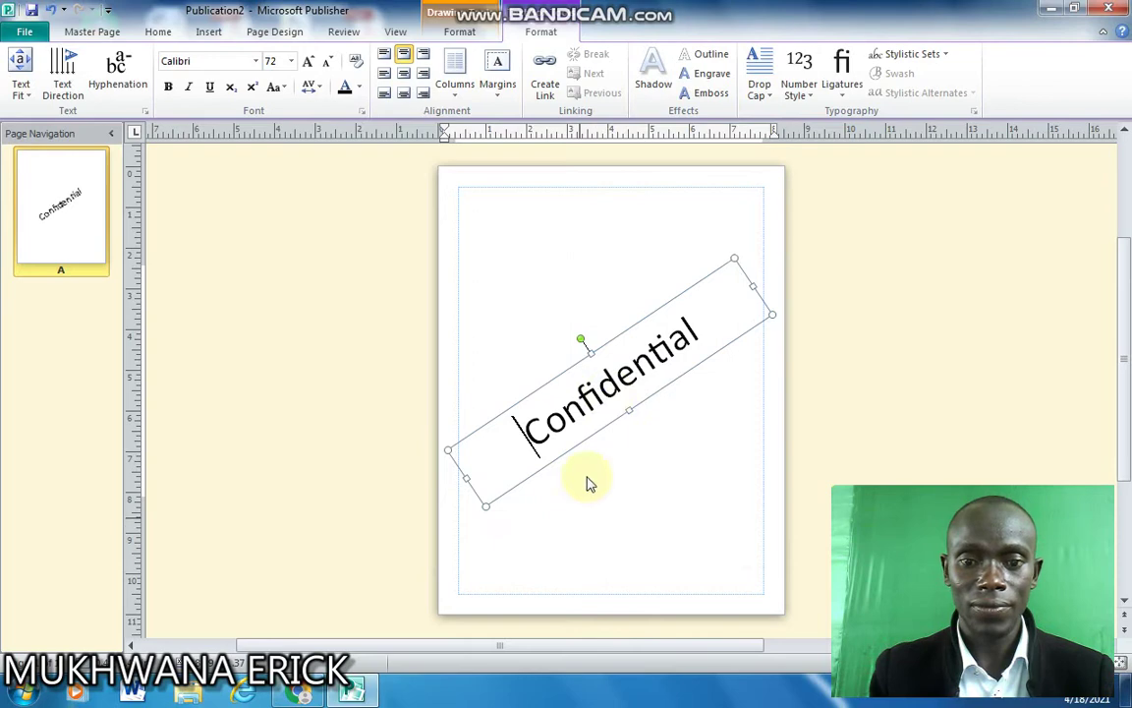
Step: Deselect the "Confidential" text box and close the master page to return to the publication page
double_click(634, 377)
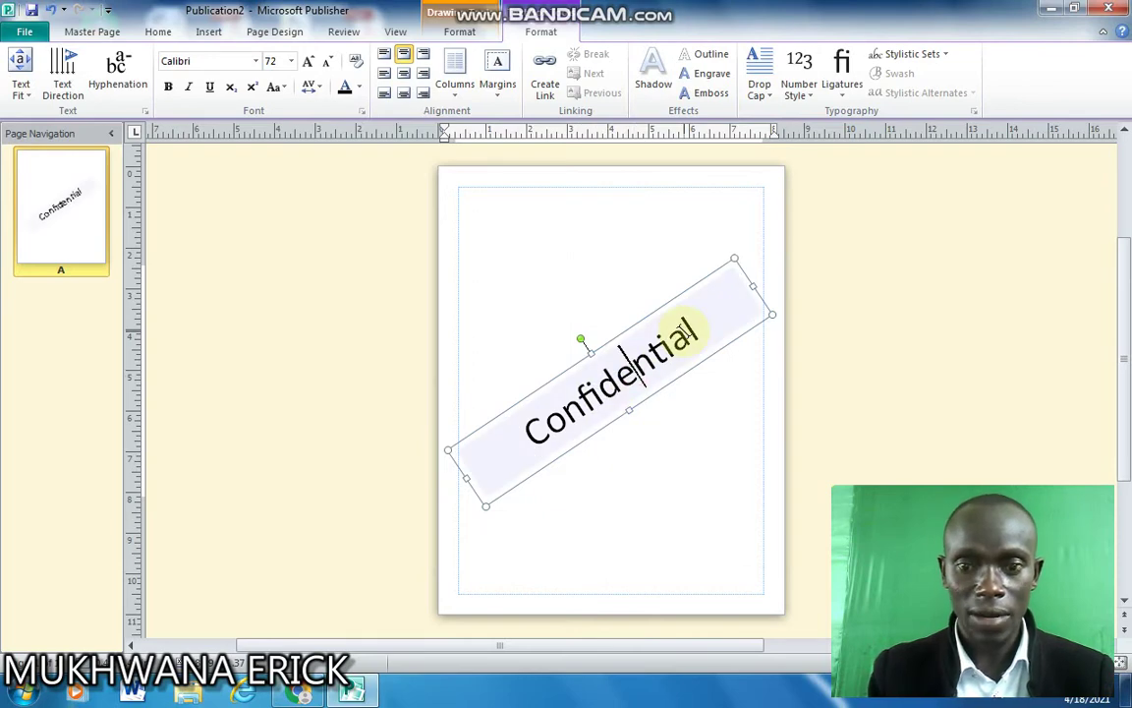
click(665, 284)
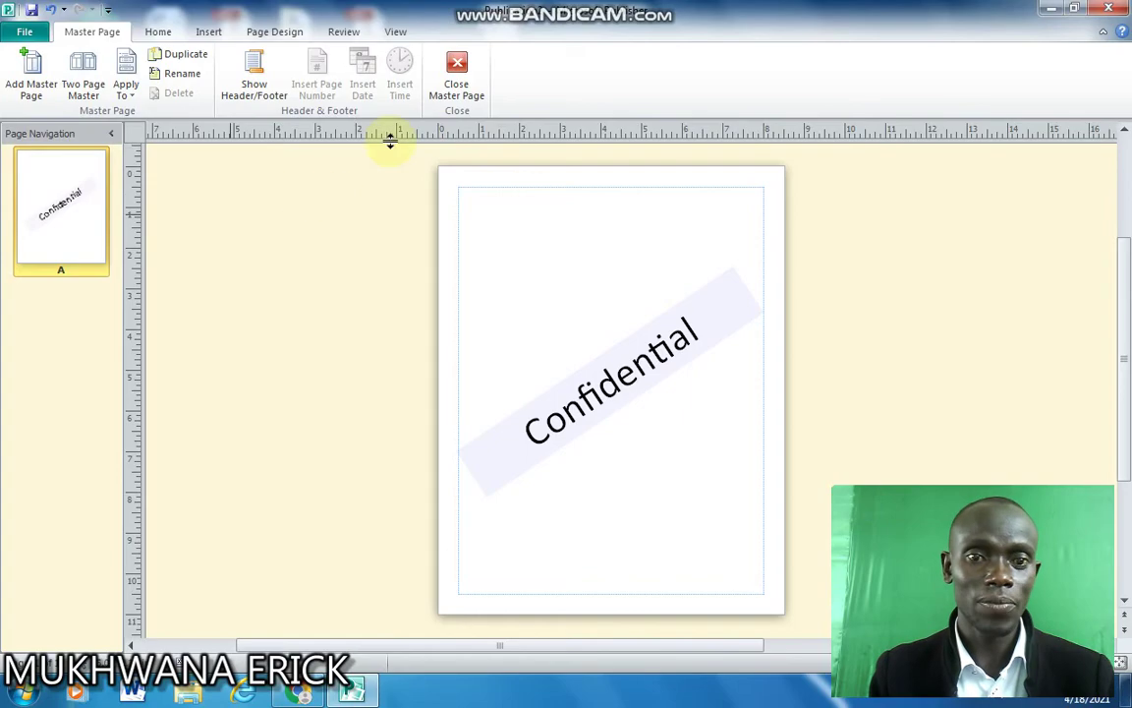
click(458, 77)
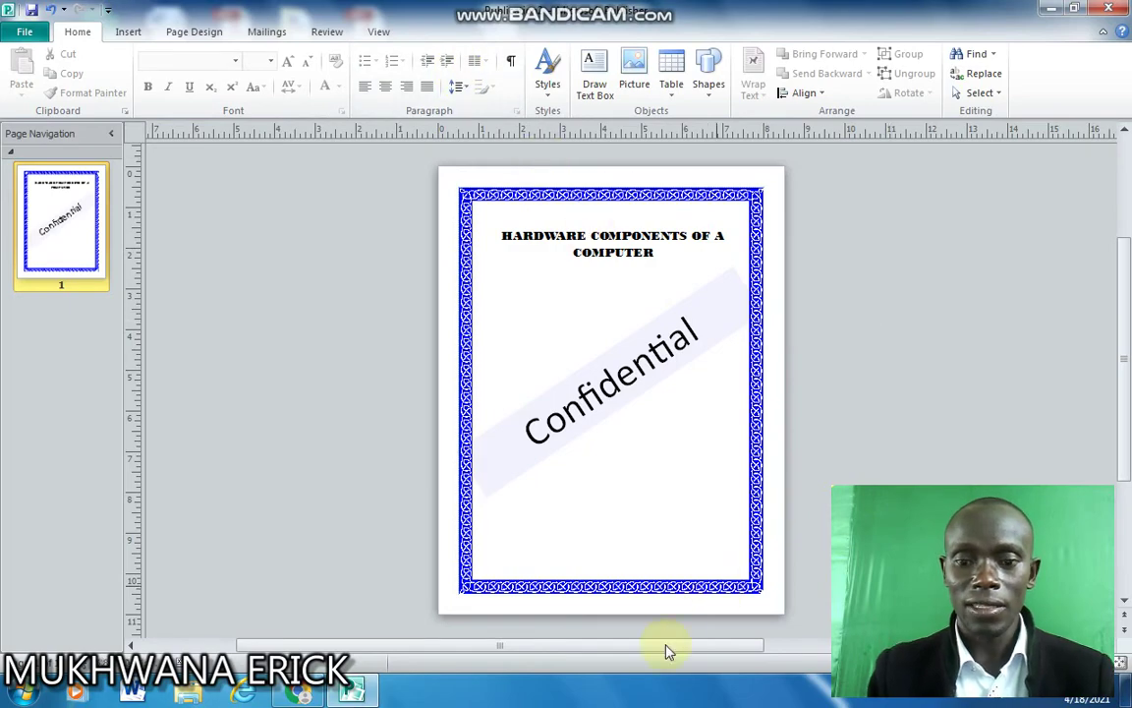
Step: Move the hardware definition text box from the scratch area onto the page below the title, and enlarge it across most of the page width
click(768, 640)
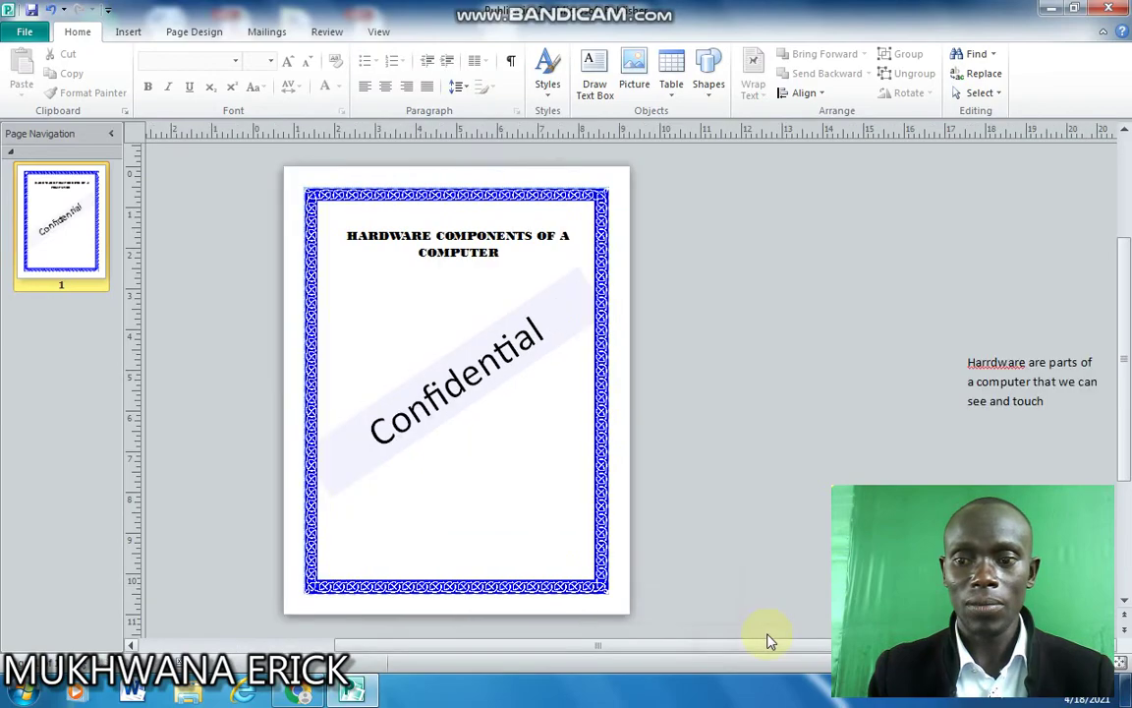
click(767, 641)
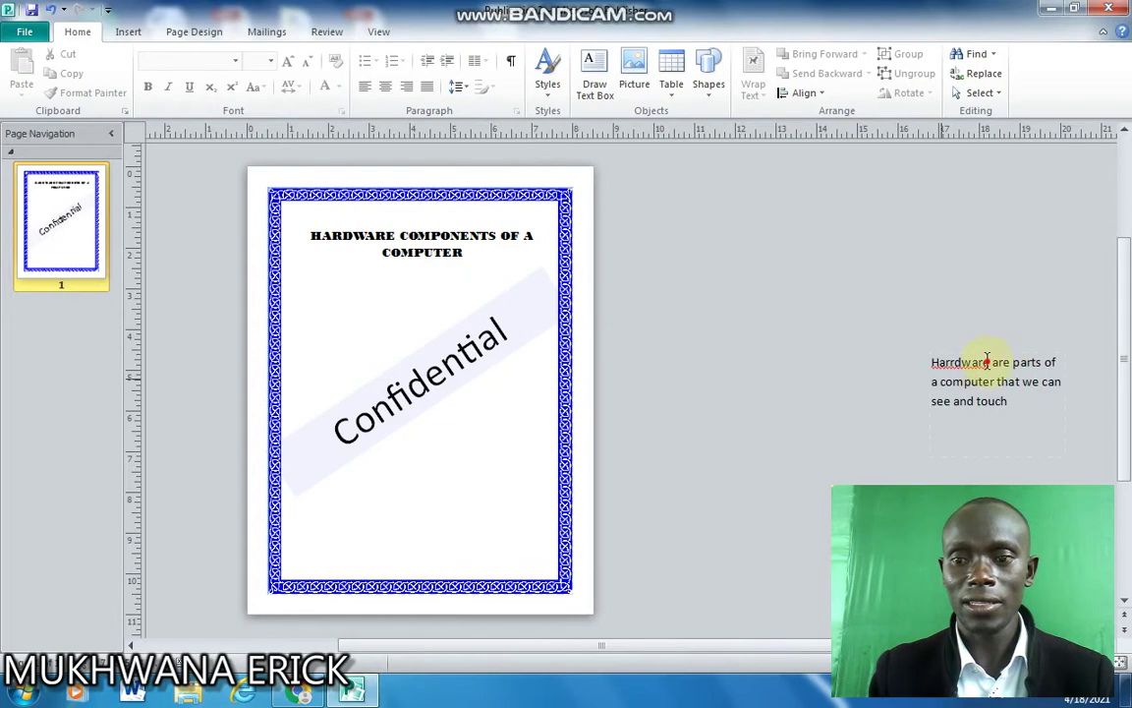
click(989, 357)
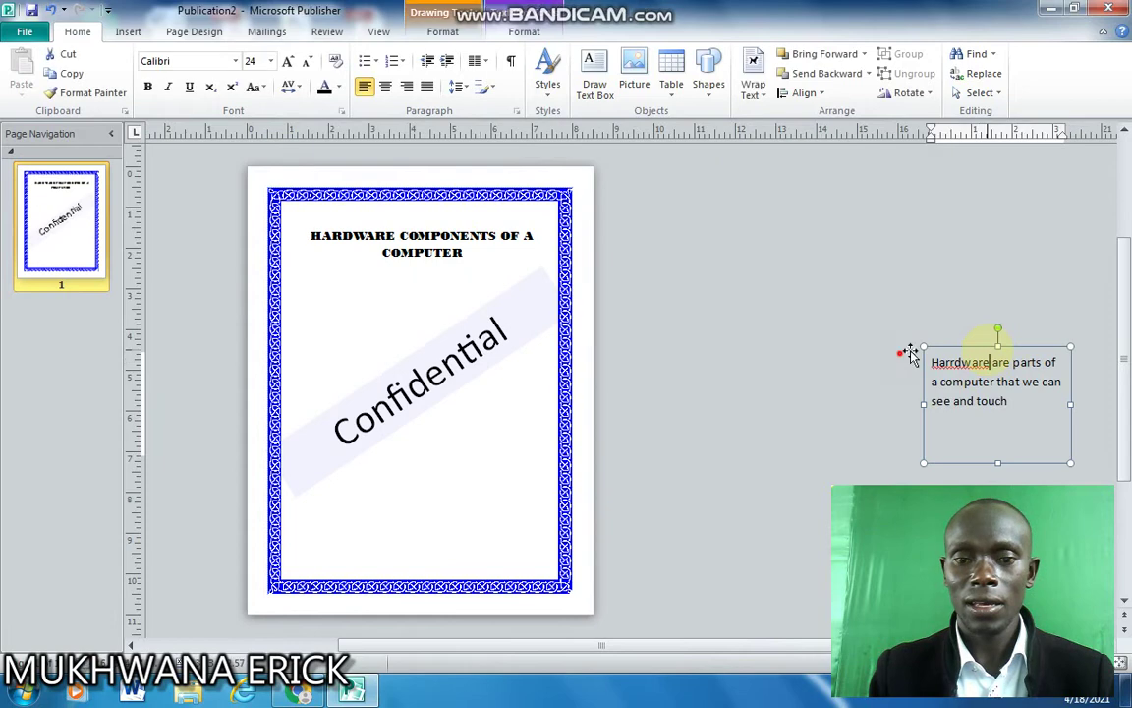
drag(910, 354, 362, 317)
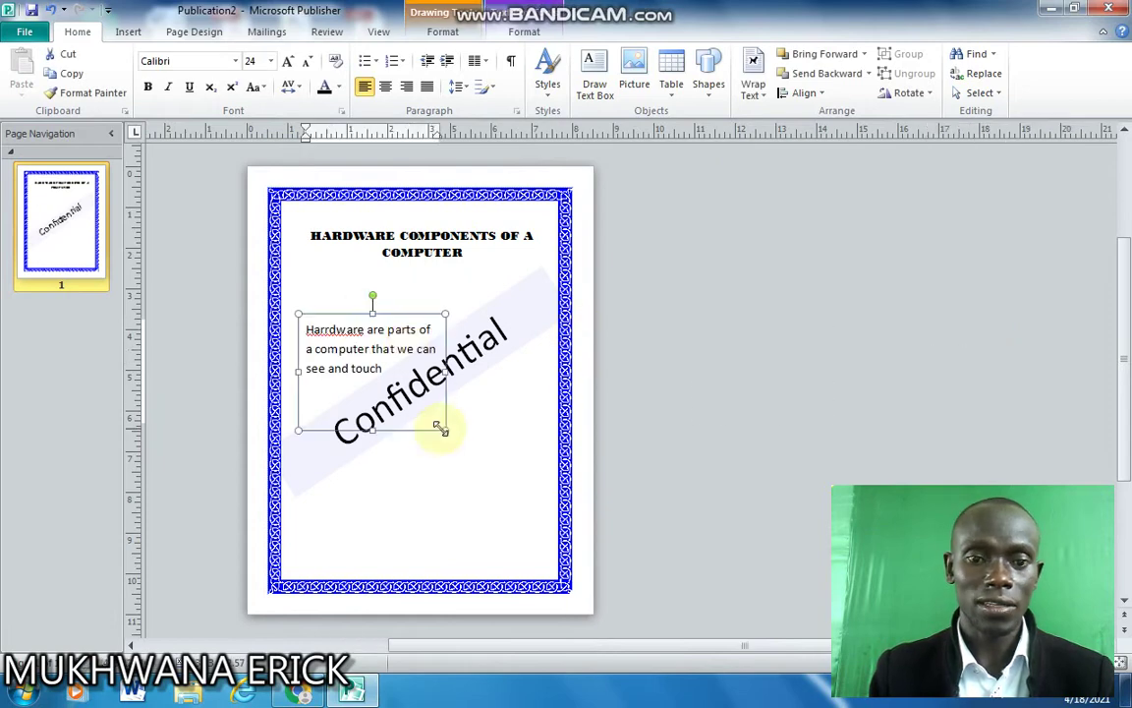
drag(444, 431, 531, 452)
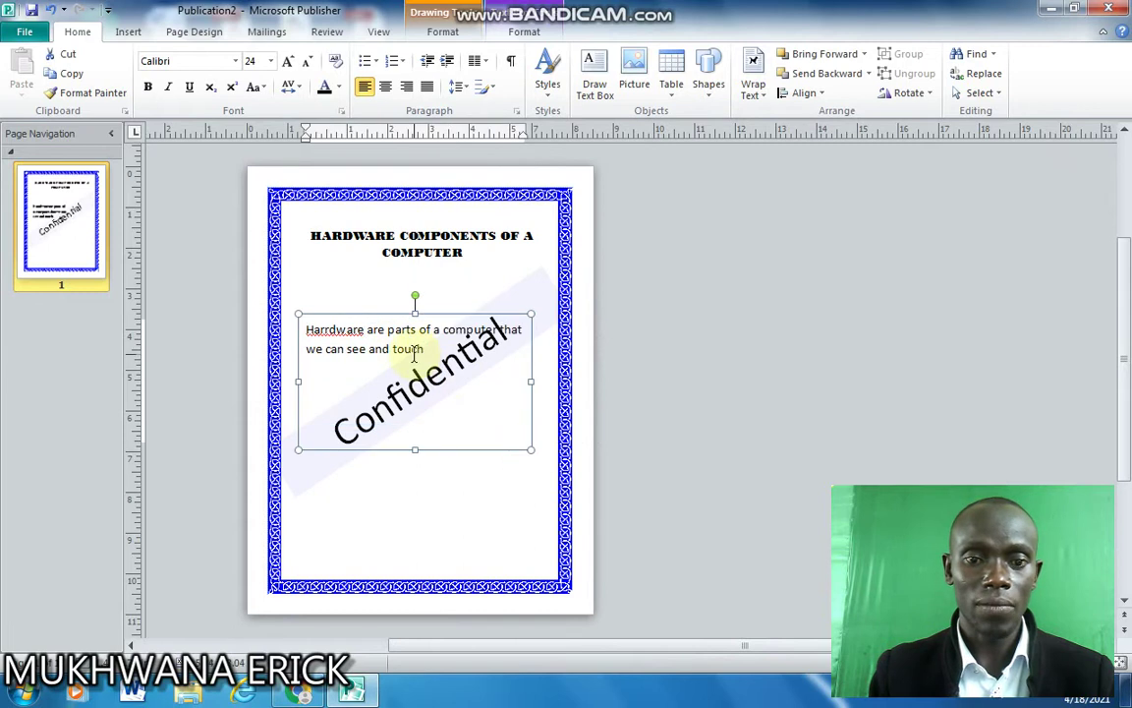
Step: Increase the hardware definition text to font size 48 and enlarge its text box until all the text fits
drag(414, 357, 298, 315)
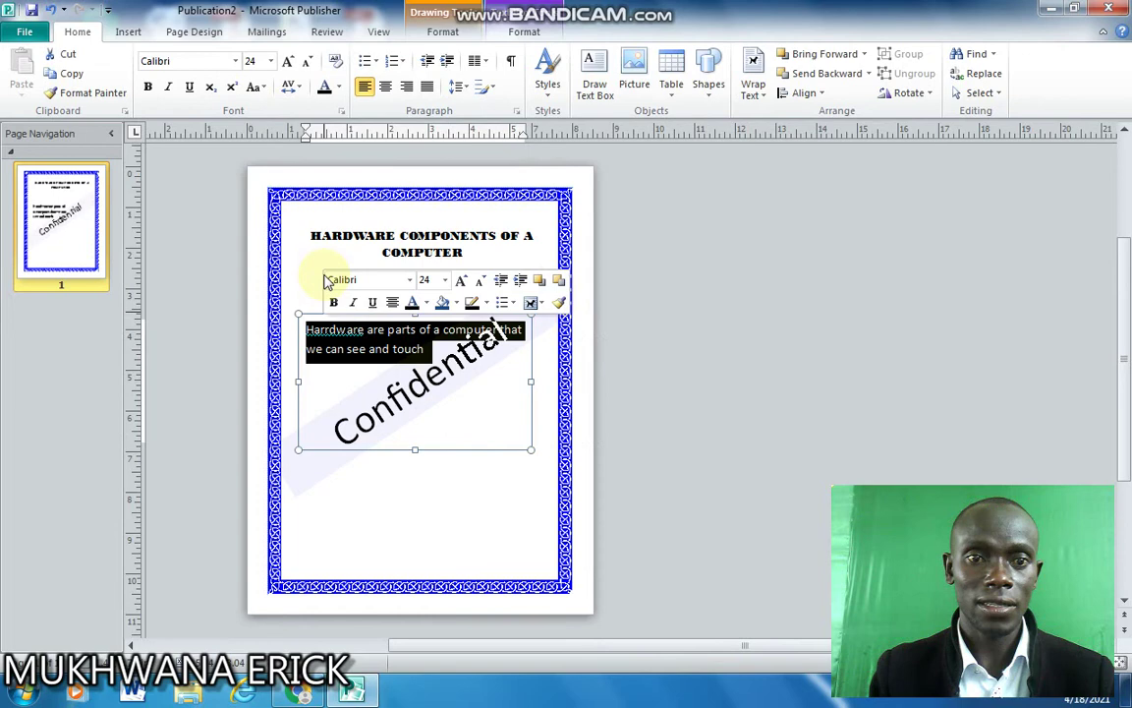
click(286, 61)
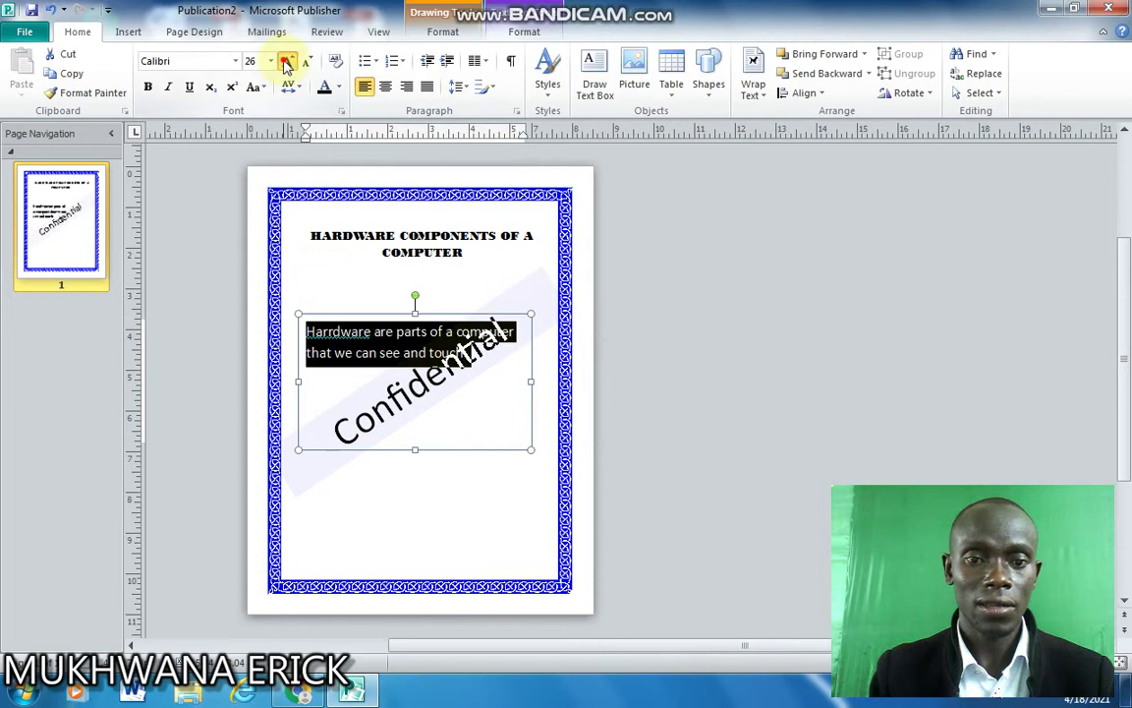
click(286, 61)
click(286, 61)
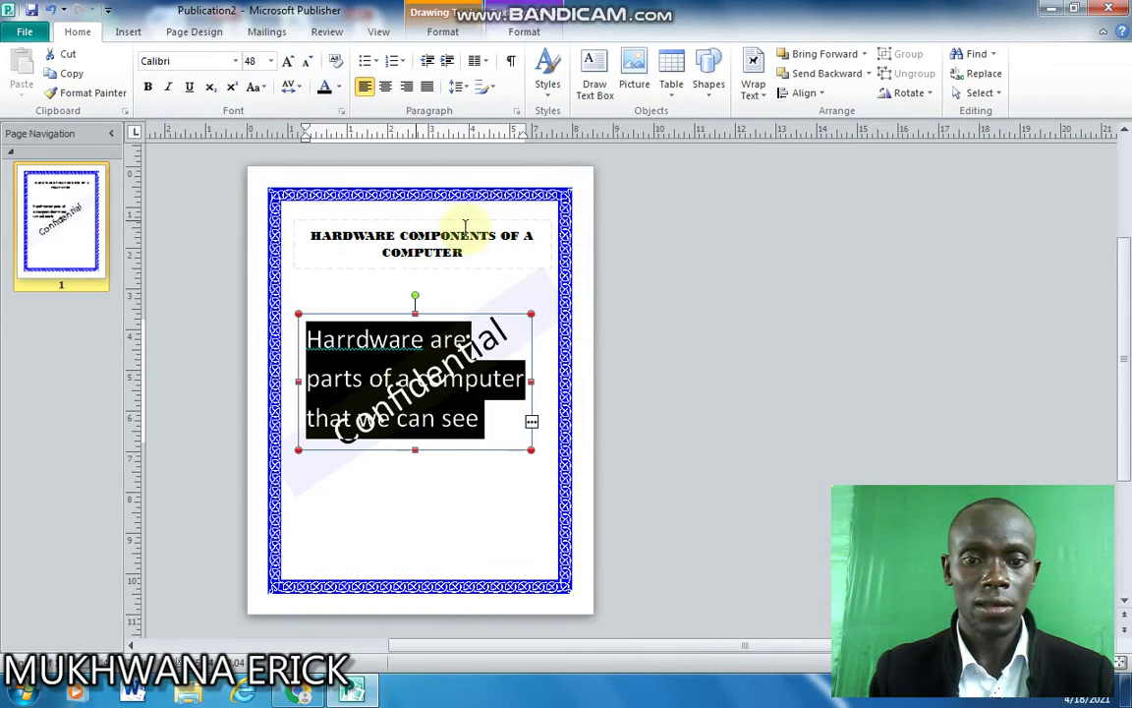
click(530, 449)
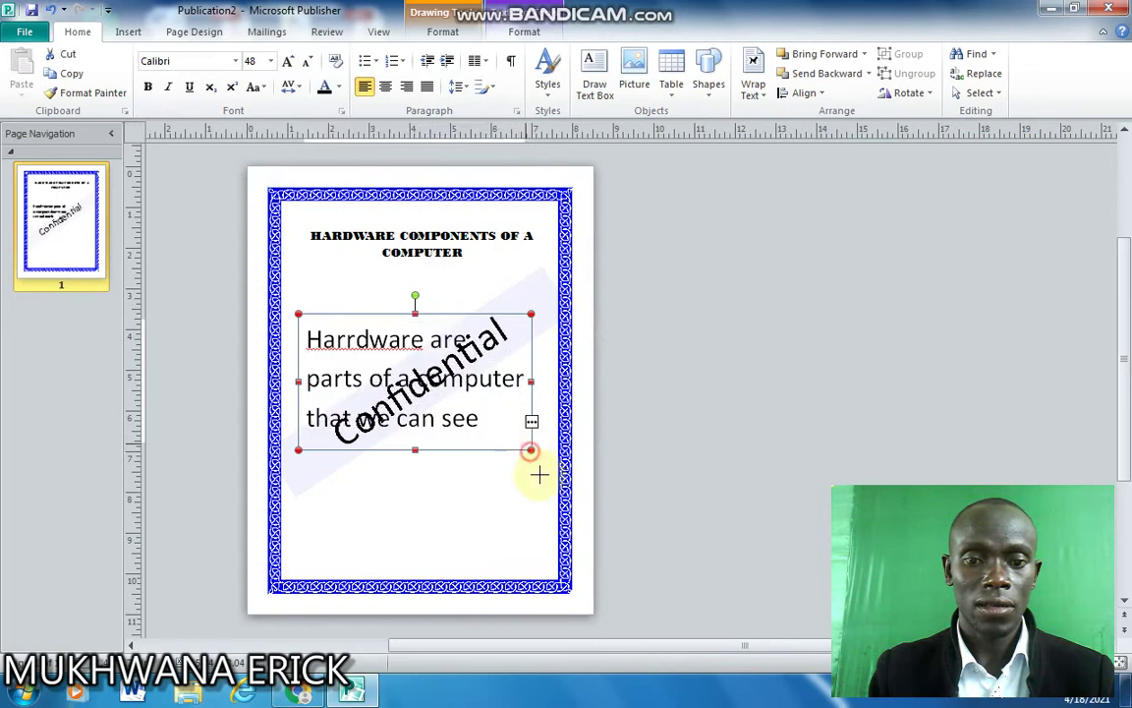
drag(539, 475, 546, 507)
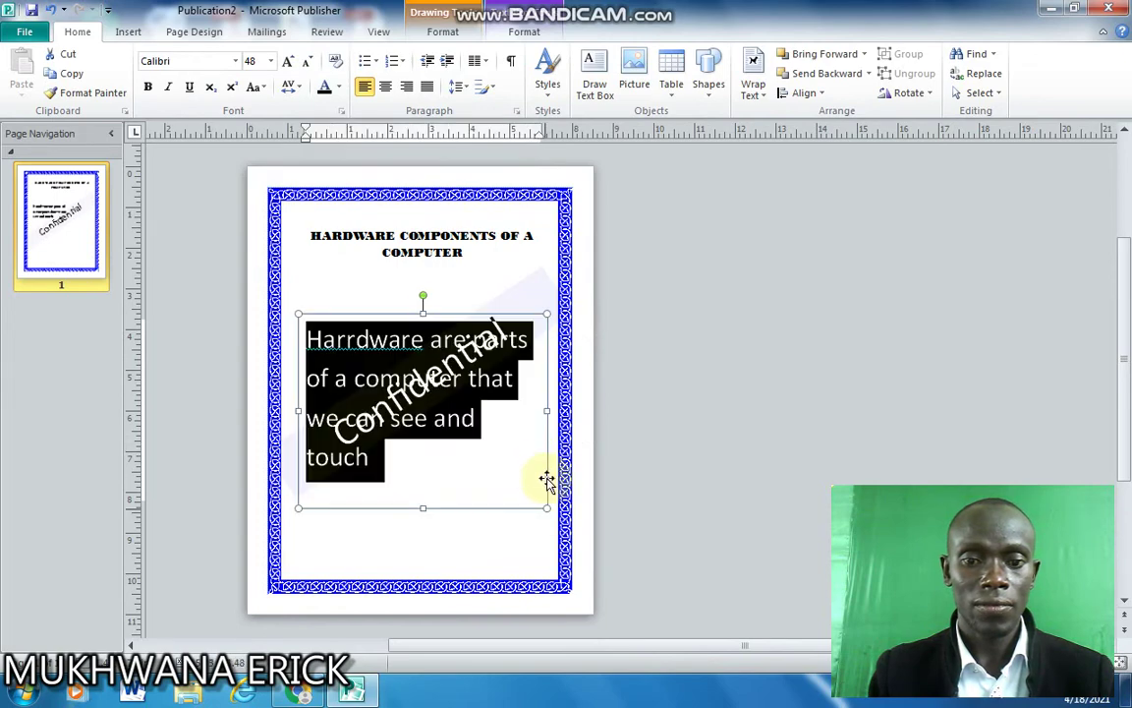
click(601, 448)
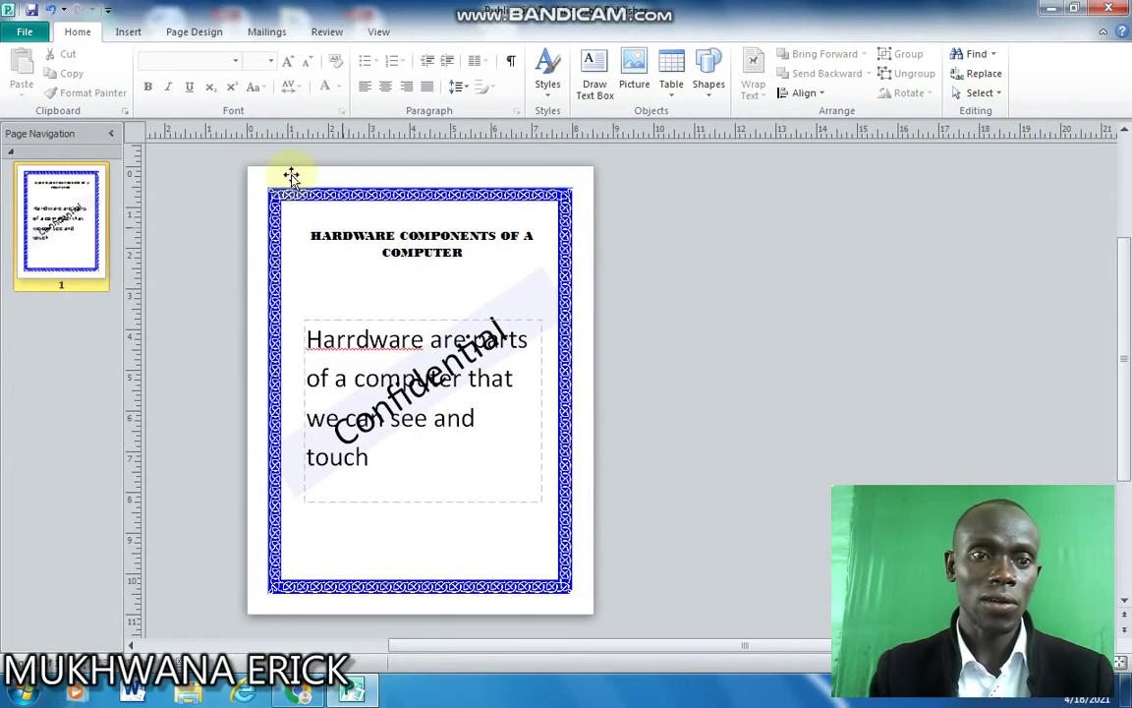
Step: Open the master page containing the "Confidential" watermark for editing
click(204, 36)
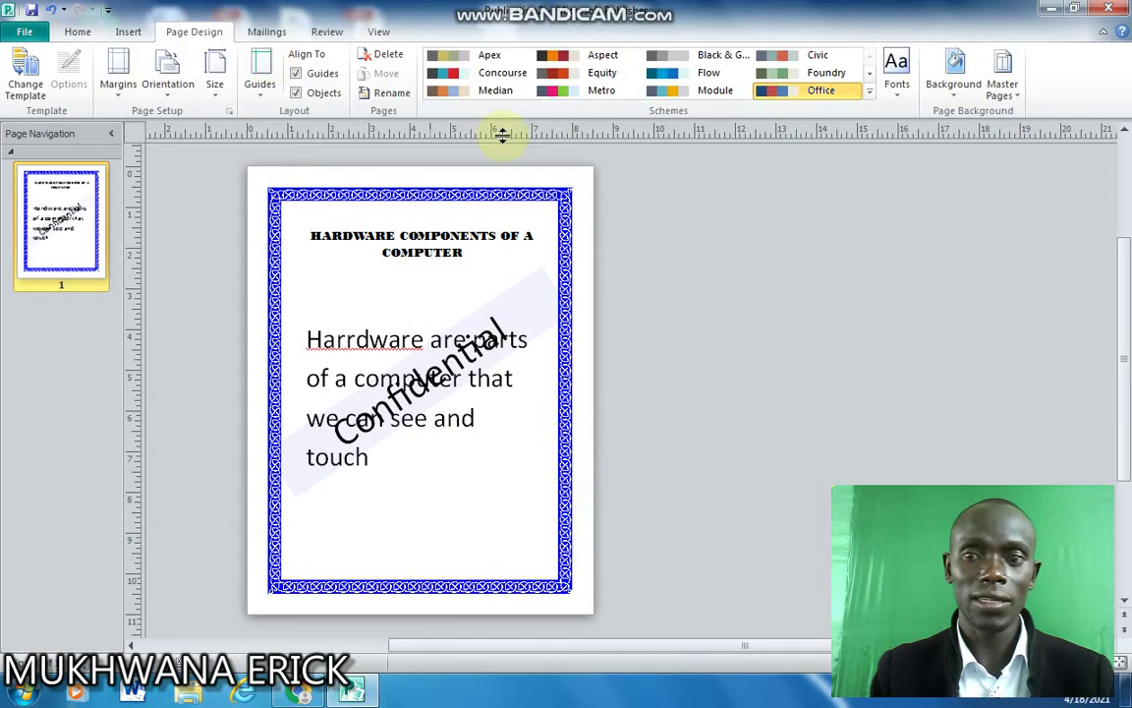
click(1016, 95)
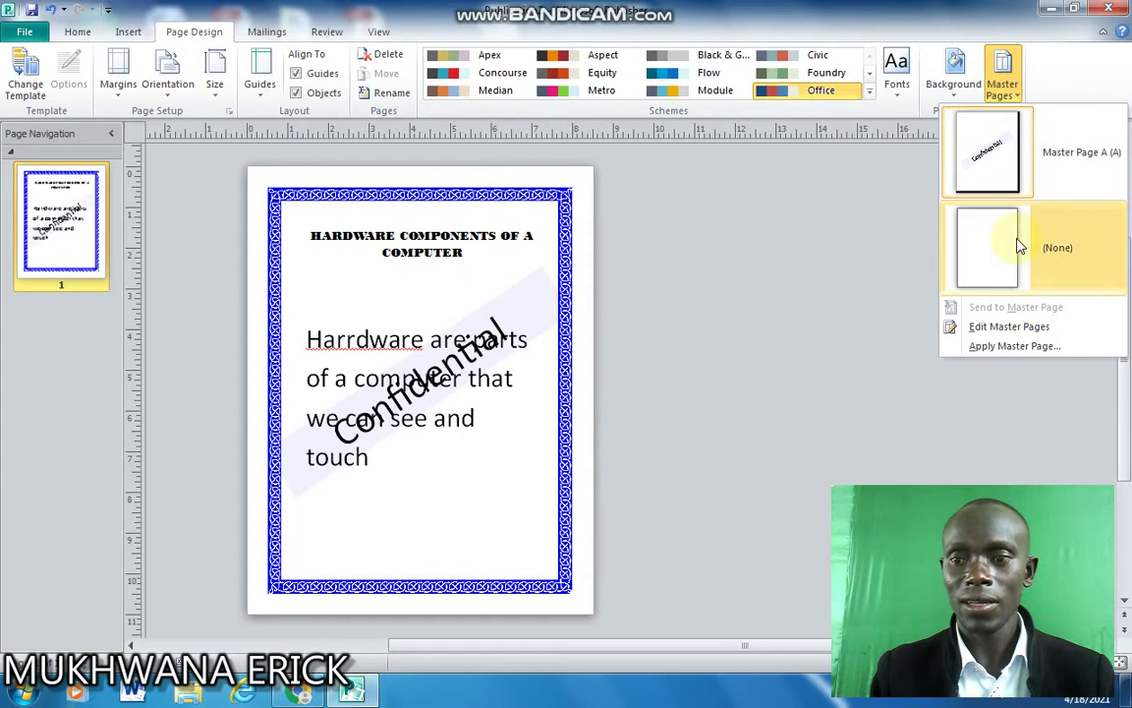
click(1019, 330)
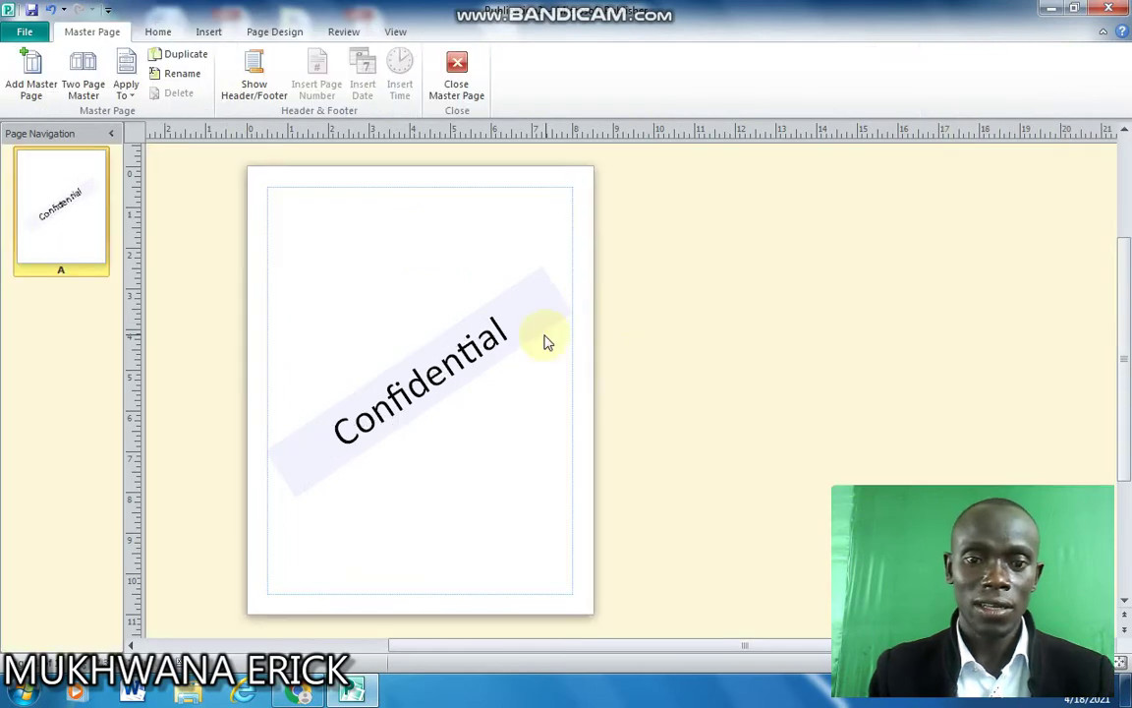
Step: Set the font colour of the "Confidential" watermark text to Main (Black), Lighter 50%
click(506, 324)
drag(506, 323, 331, 423)
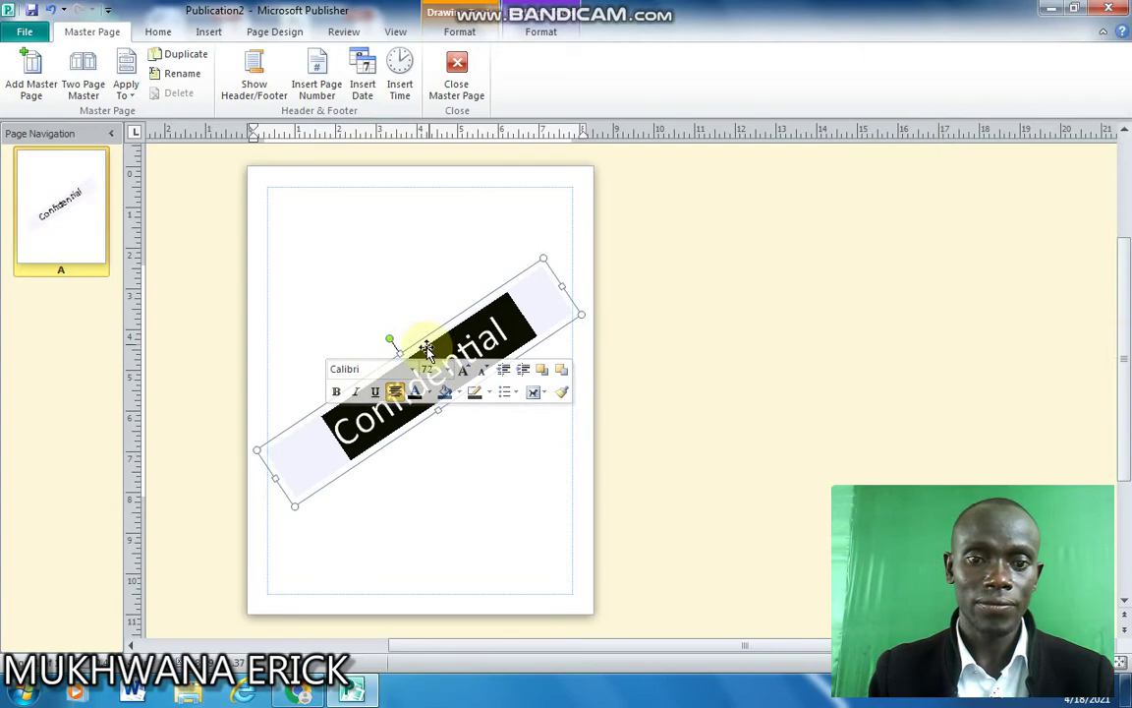
click(420, 338)
right_click(421, 342)
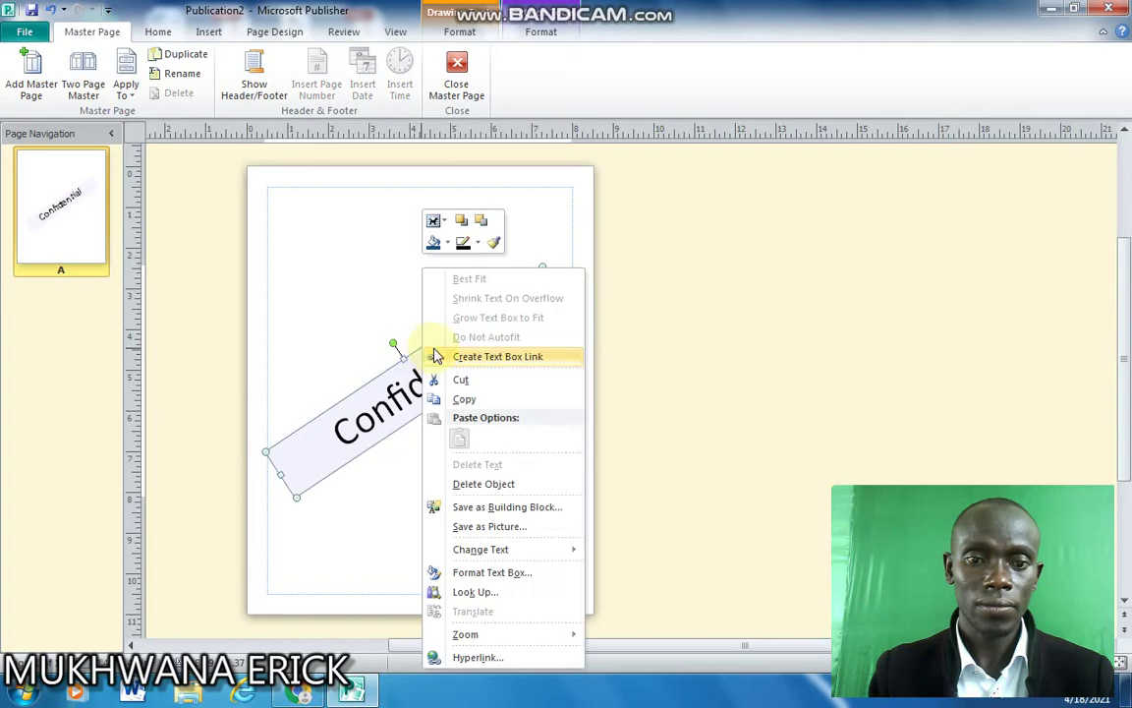
click(403, 379)
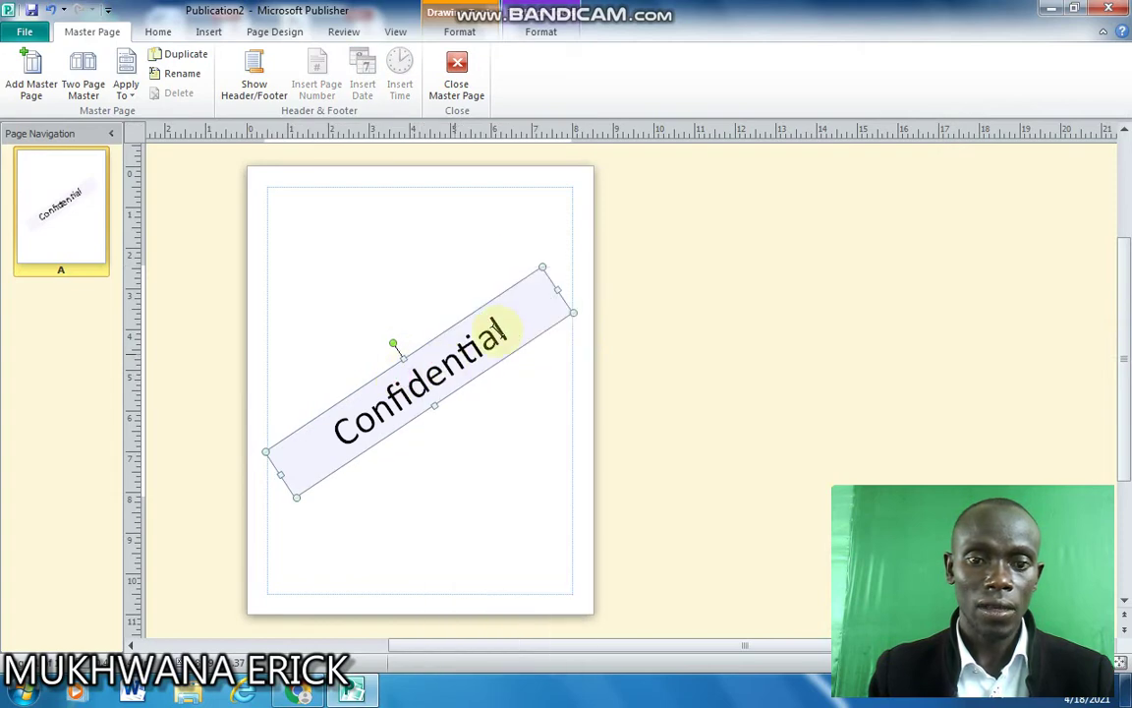
drag(501, 327, 359, 415)
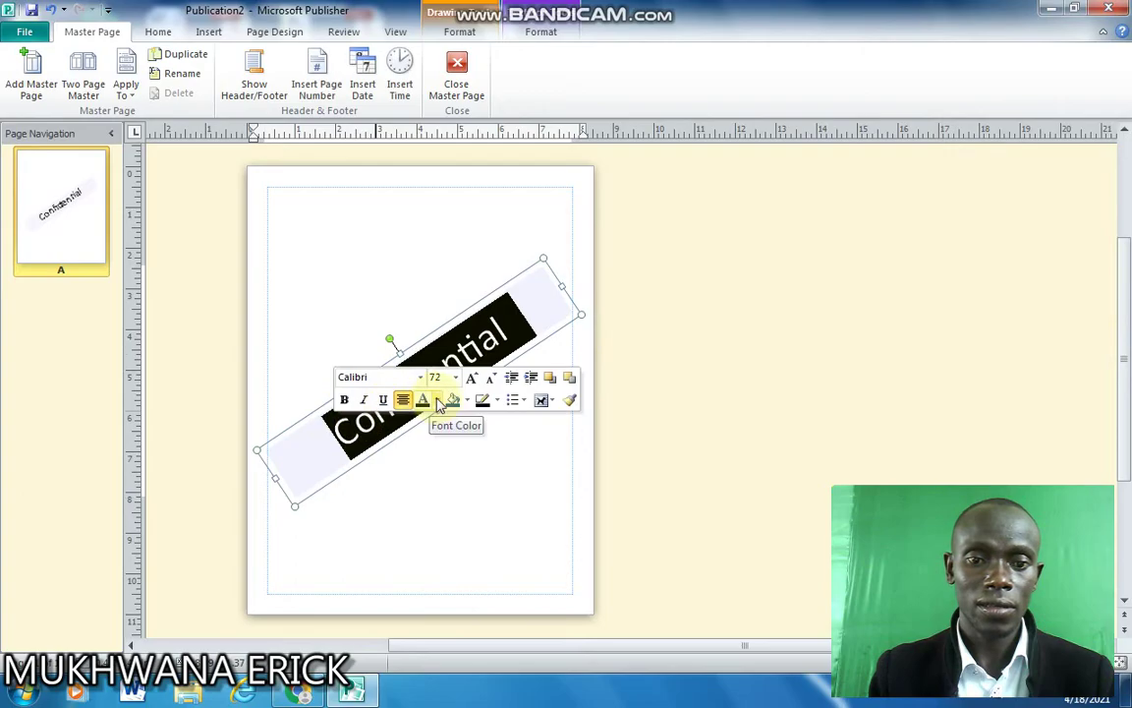
click(440, 401)
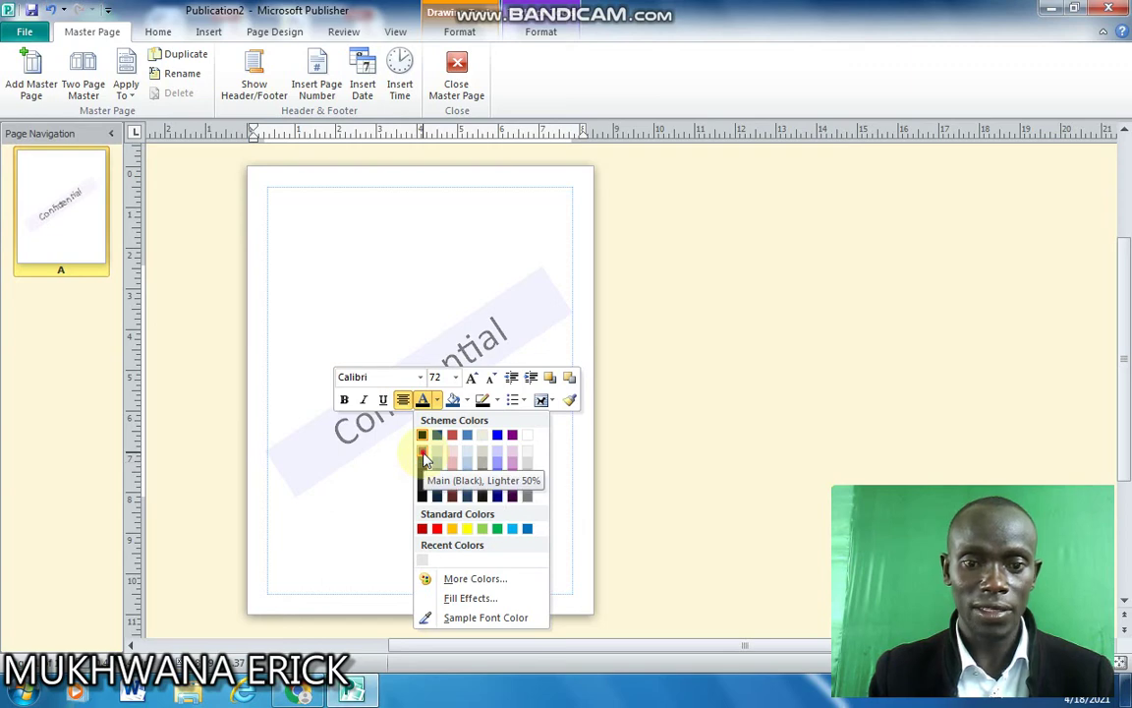
click(423, 458)
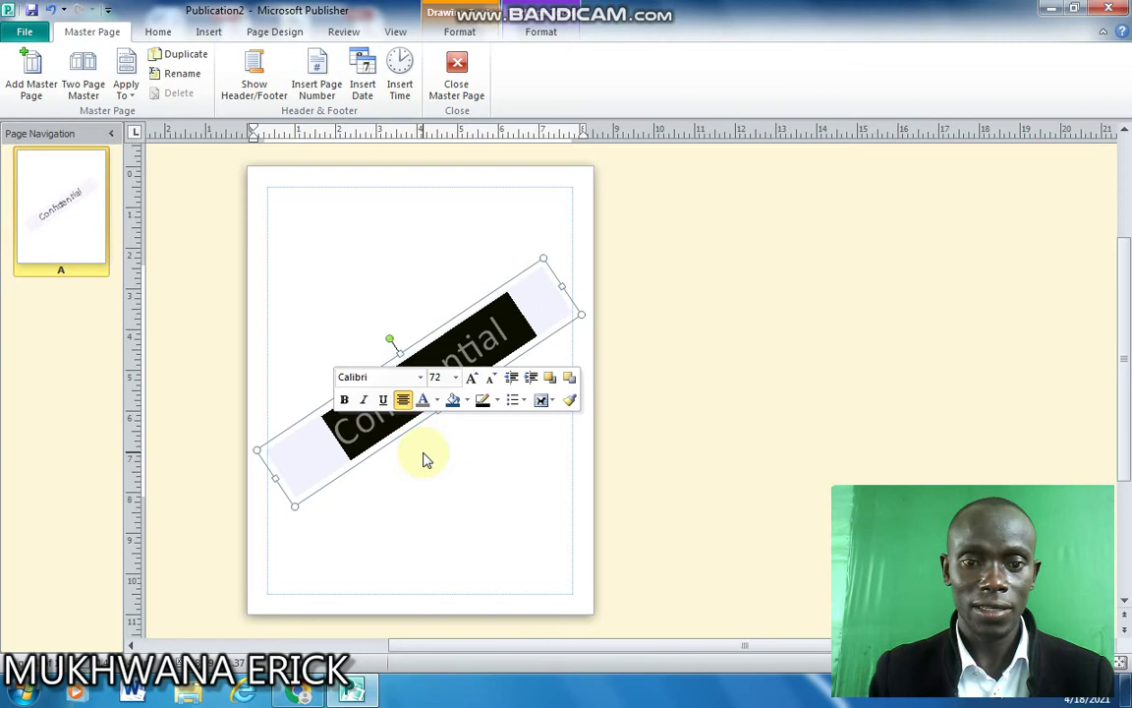
Step: Examine the fill, line and text box settings in the watermark's Format Text Box dialog, and close it without changing anything
click(464, 319)
right_click(462, 327)
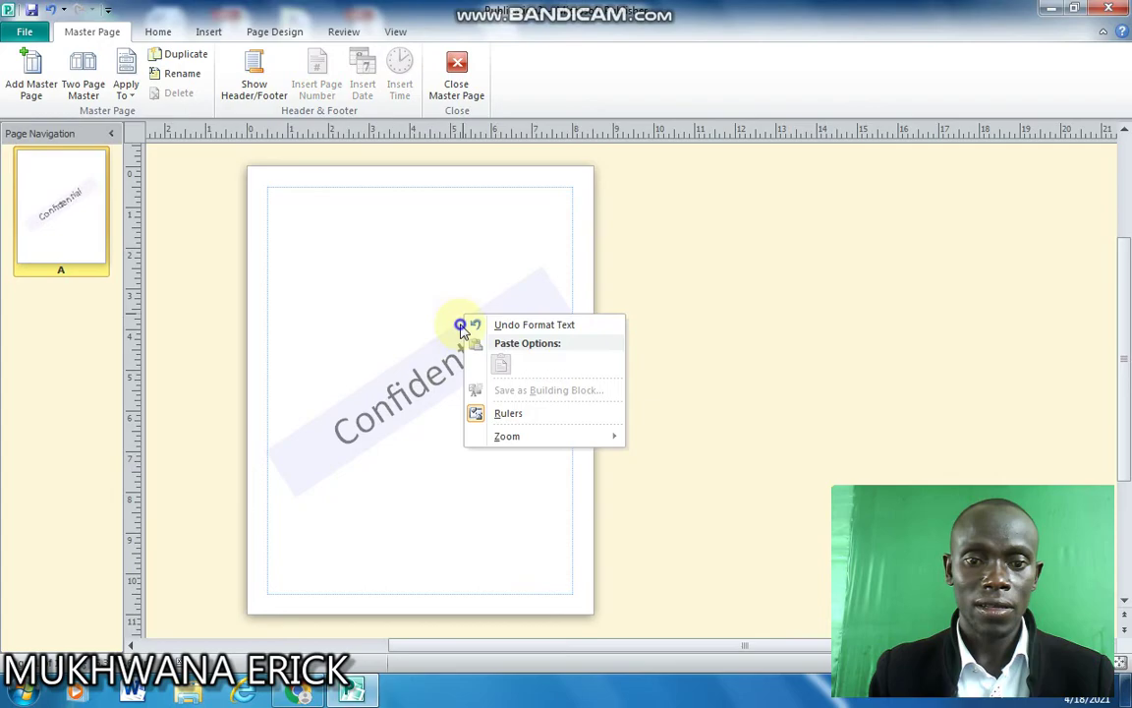
click(457, 327)
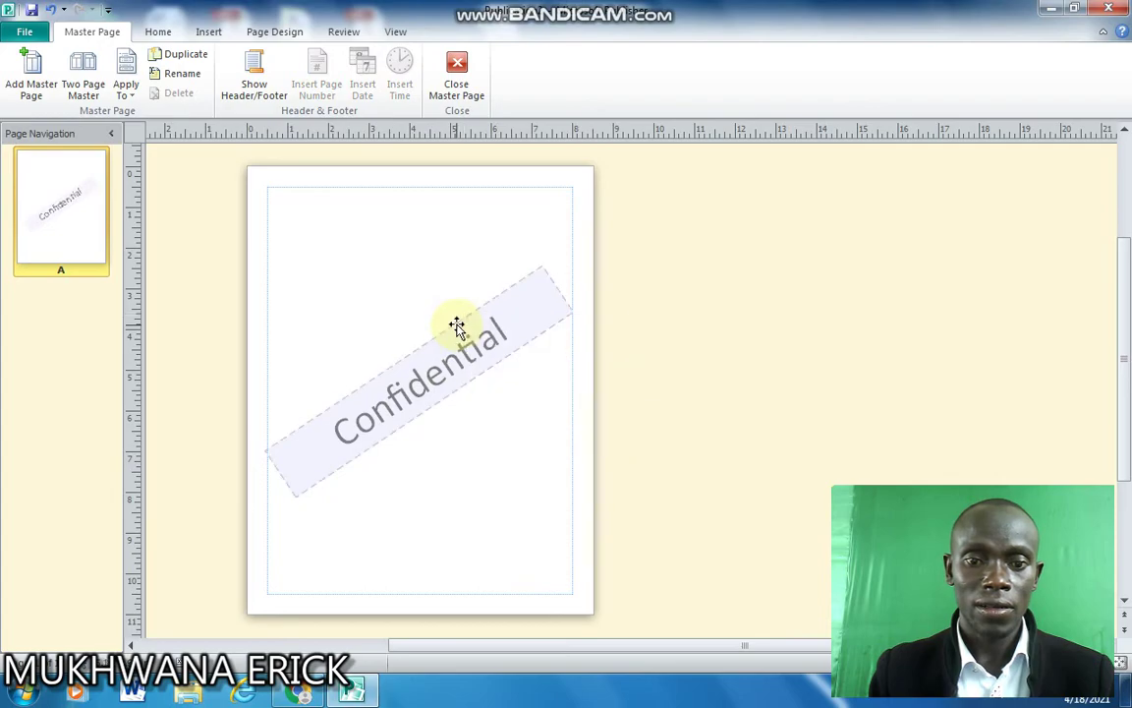
click(457, 327)
right_click(457, 329)
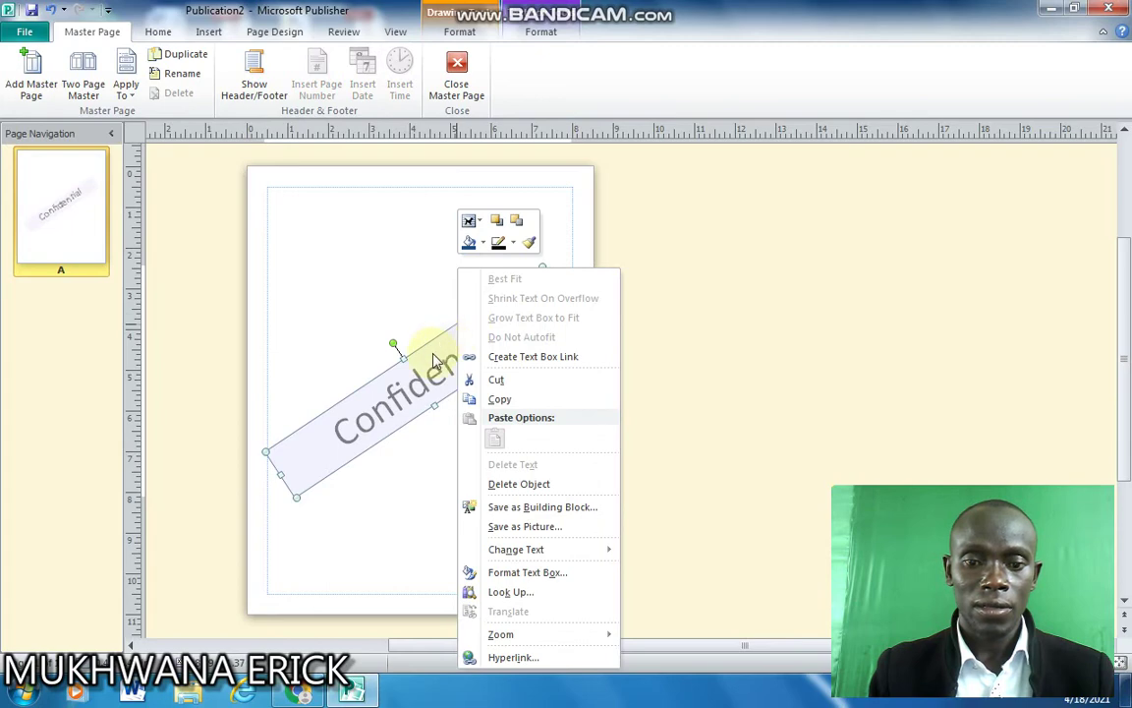
click(512, 573)
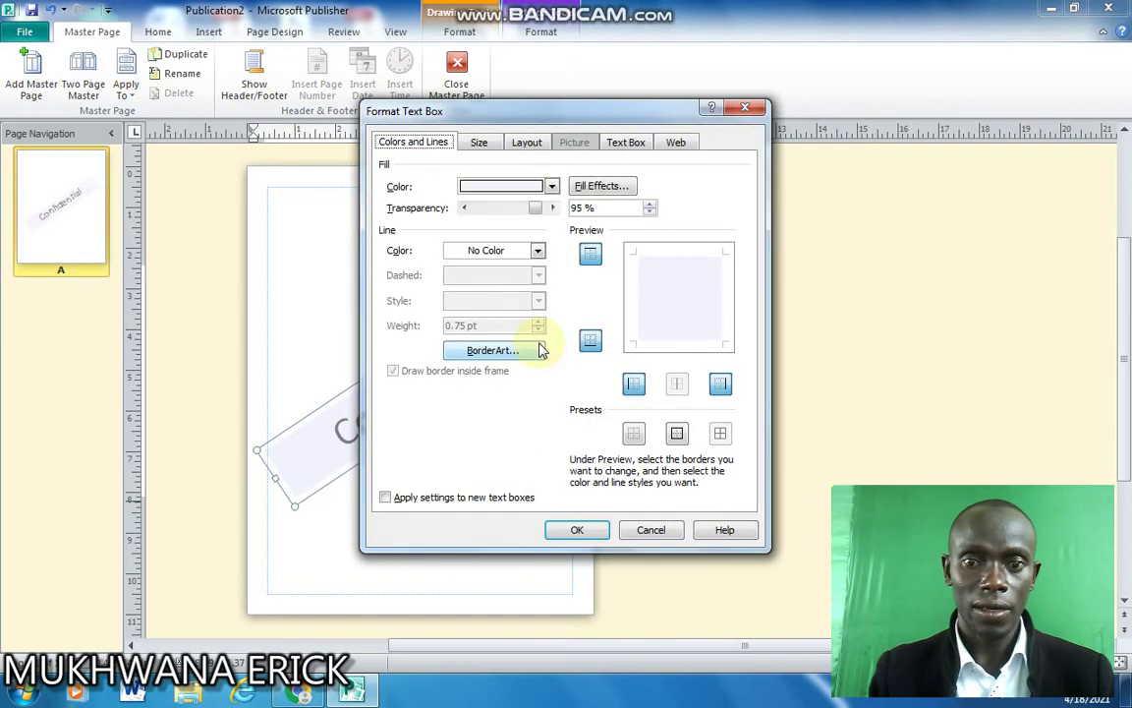
click(615, 149)
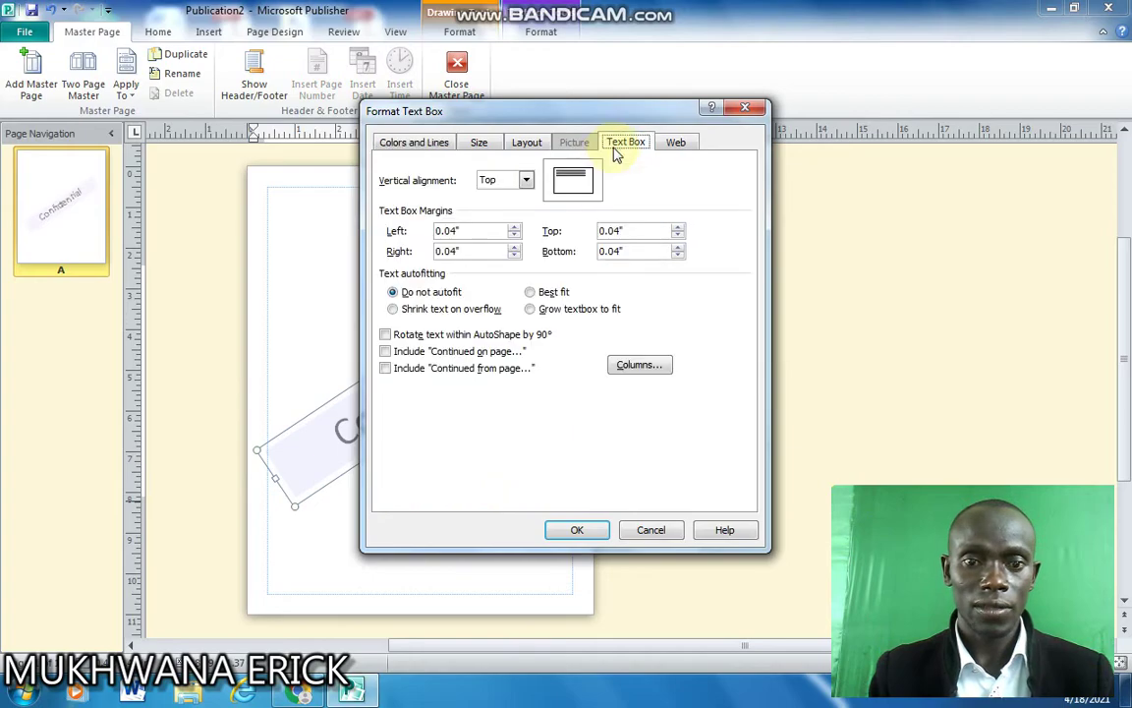
click(746, 110)
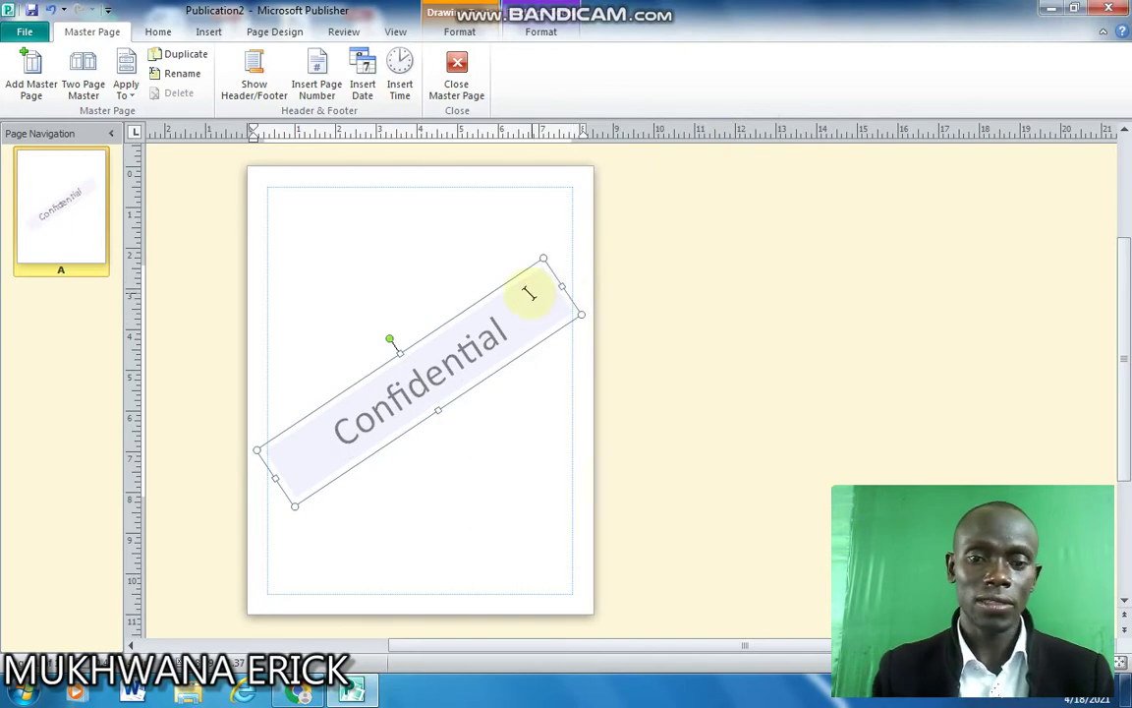
Step: Close the master page and move the hardware definition text box slightly up towards the title
click(458, 79)
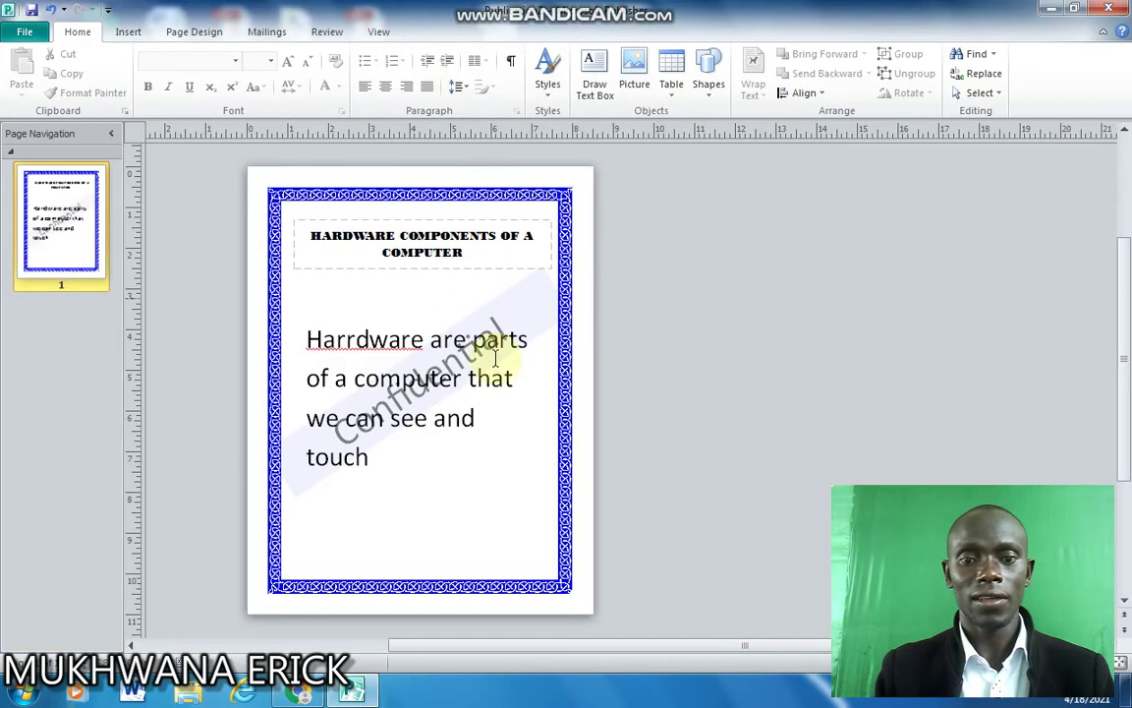
click(486, 339)
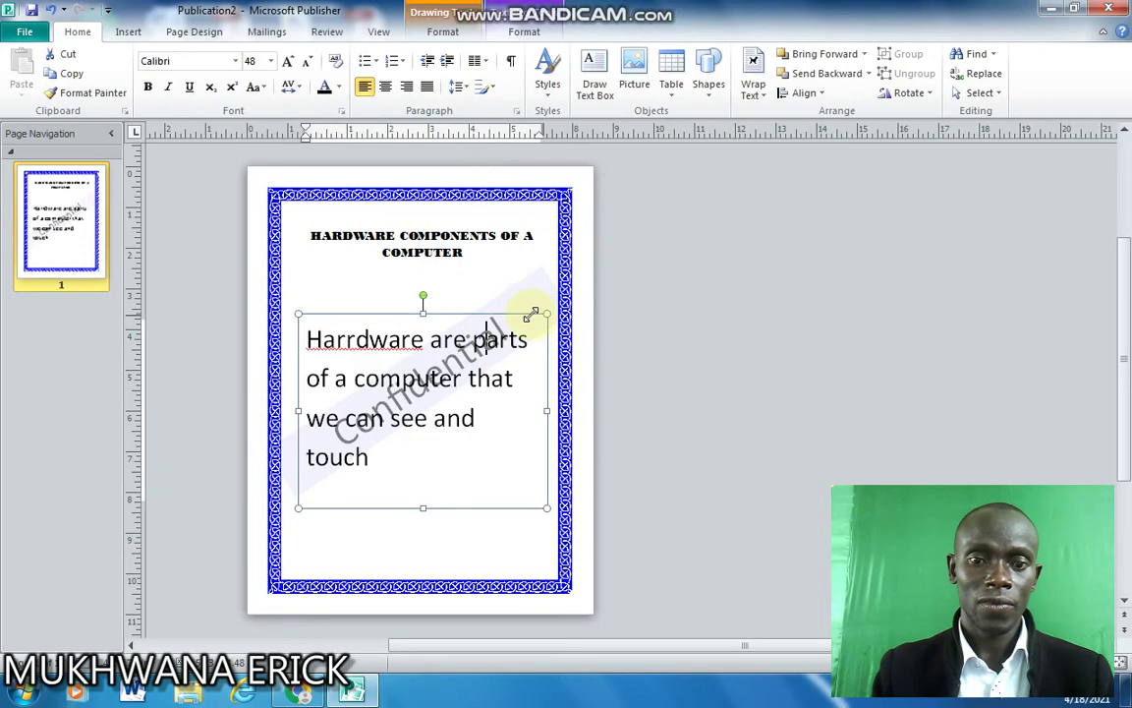
drag(528, 313, 535, 290)
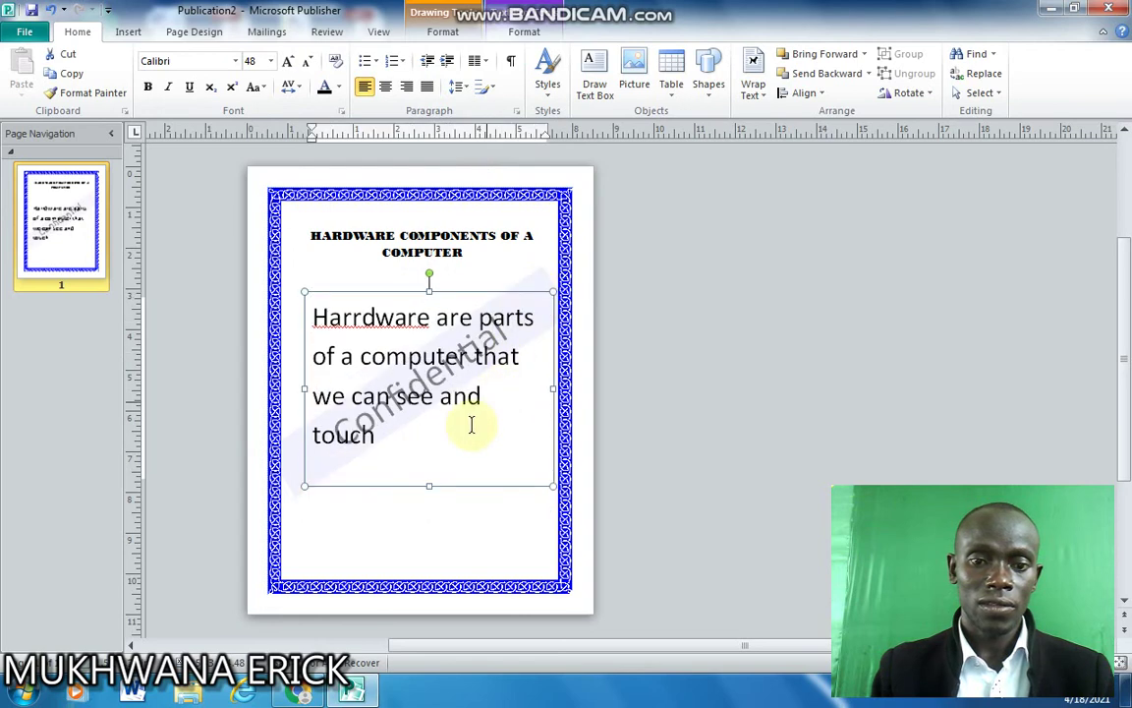
Step: Set the font colour of the entire hardware definition text to the standard red, and deselect the text
click(376, 440)
drag(377, 440, 313, 316)
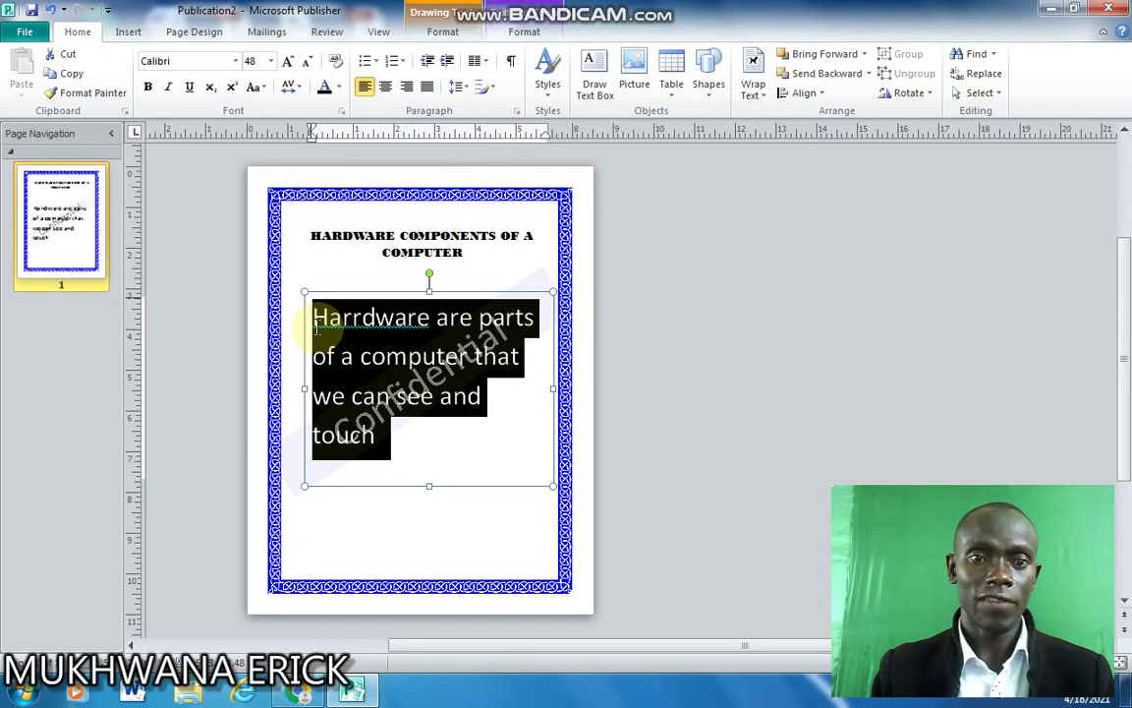
click(340, 90)
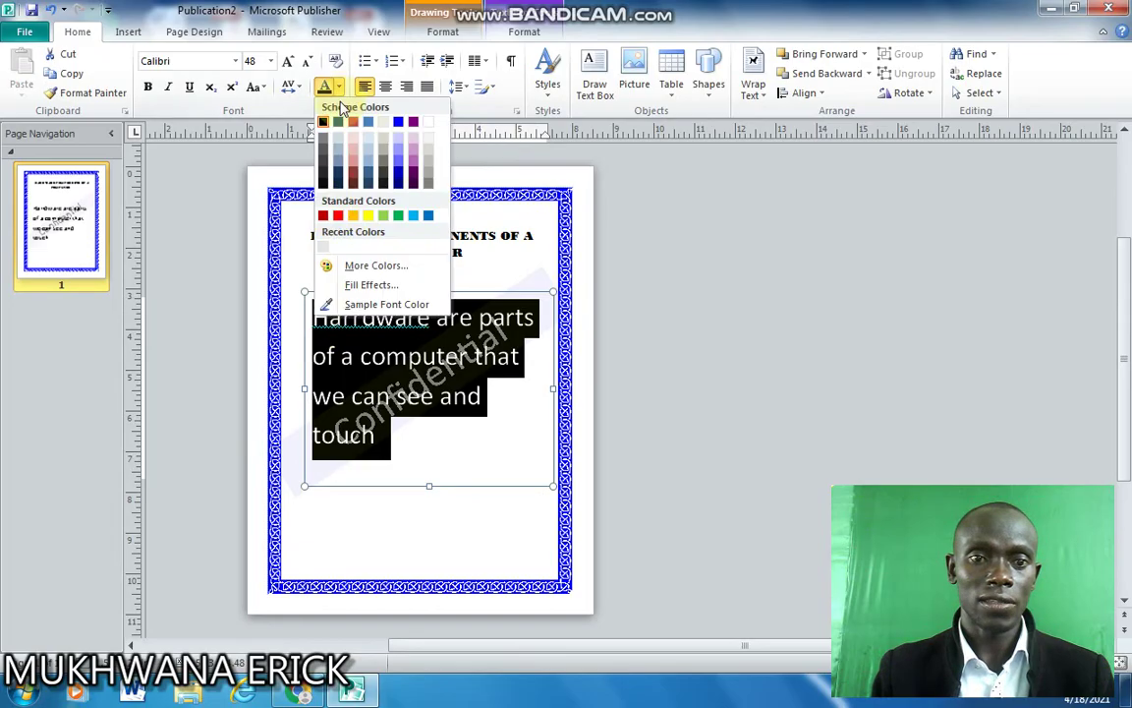
click(335, 219)
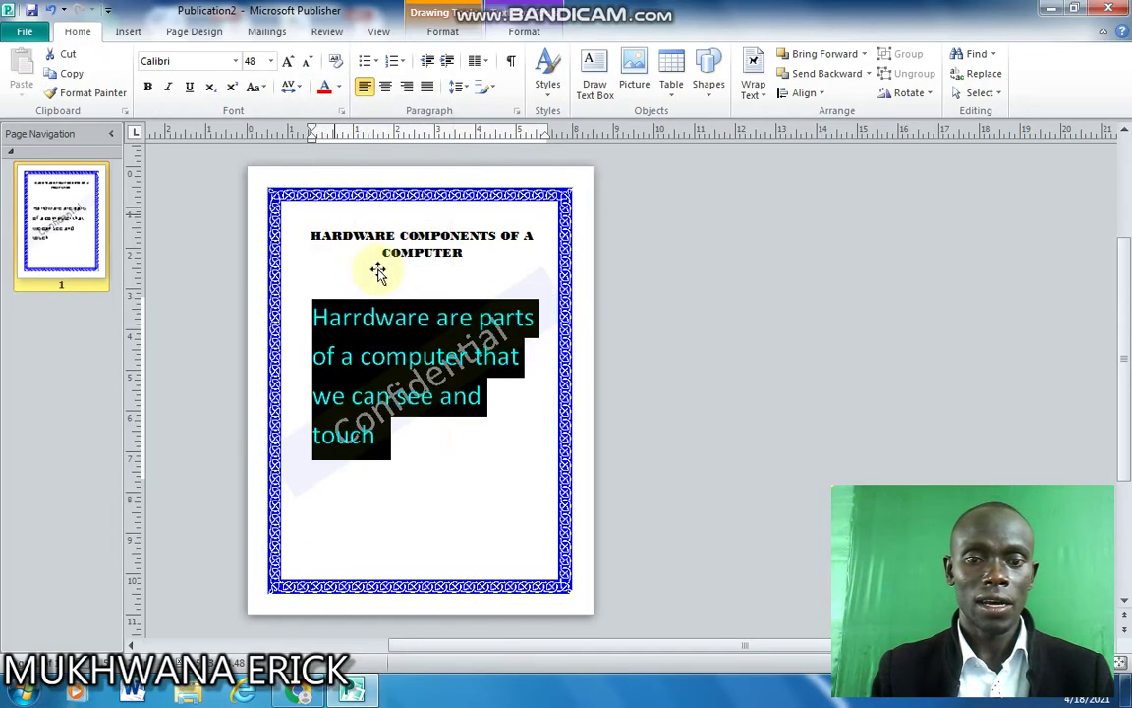
click(467, 450)
click(520, 489)
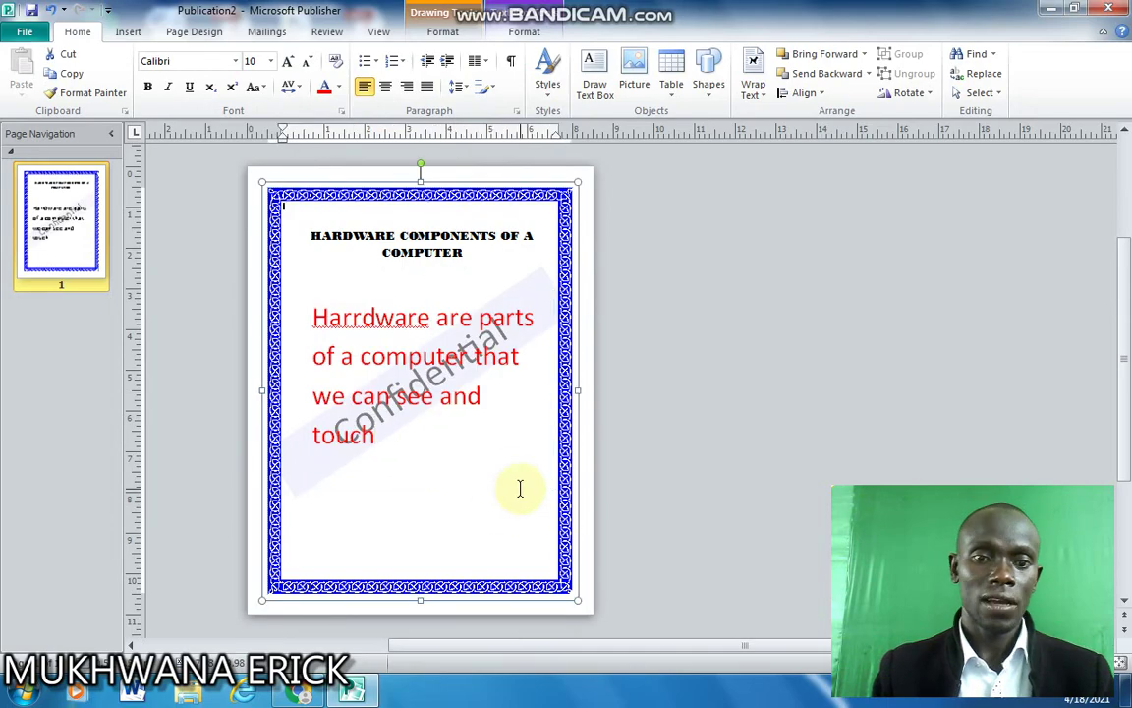